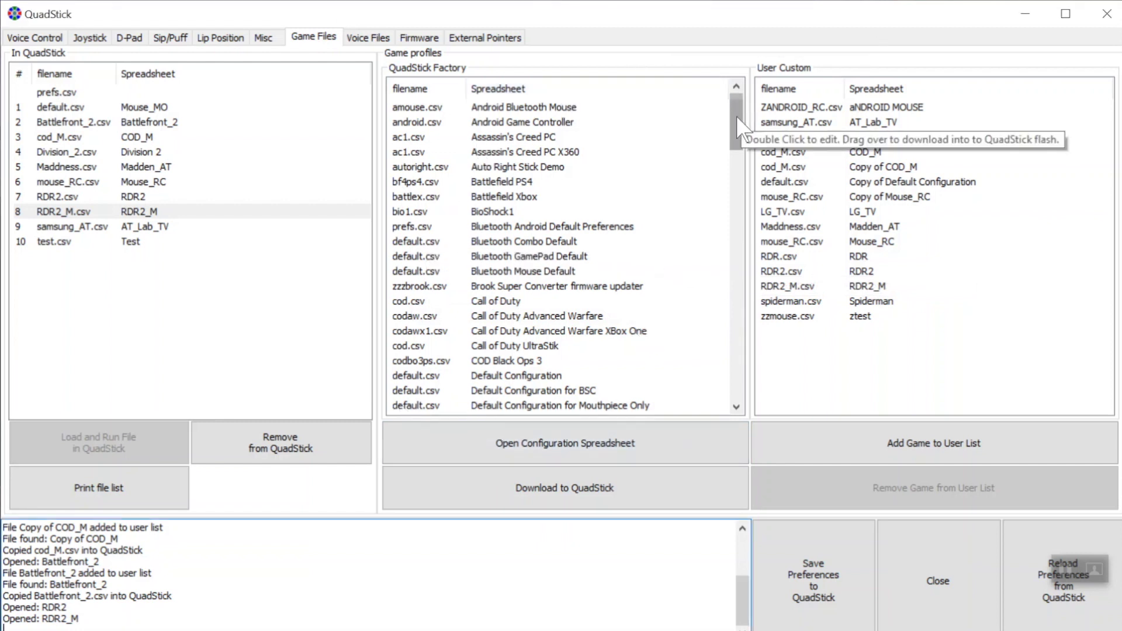
Open the configuration spreadsheet of the Grand Theft Auto profile (gta.csv) from the QuadStick Factory list.
scroll(737, 125, "down", 2)
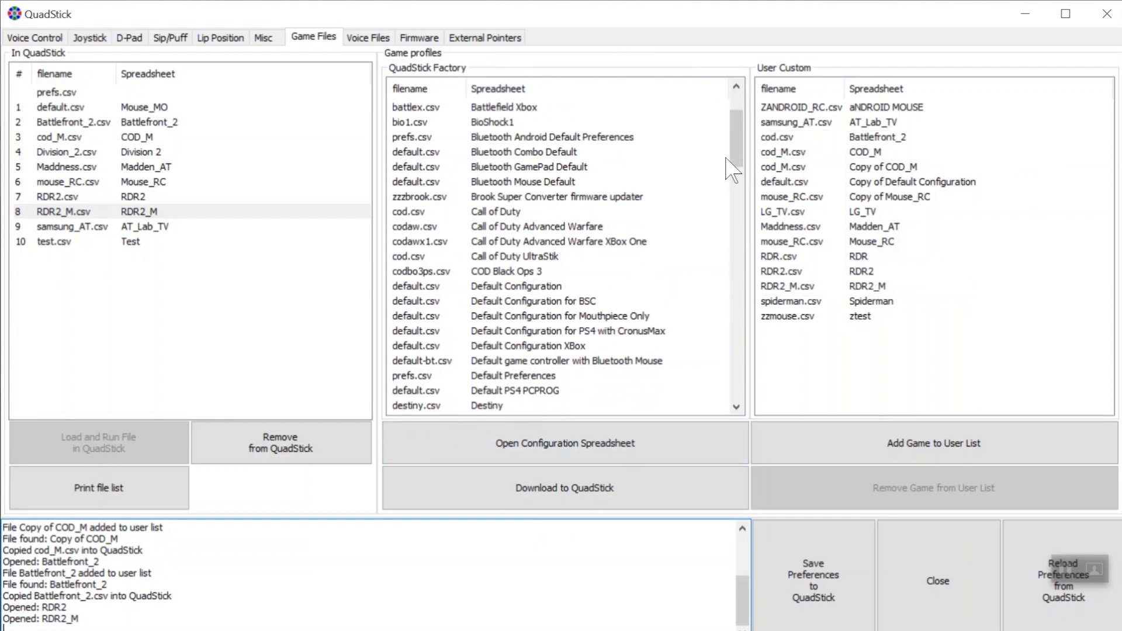
left_click_drag(737, 150, 732, 183)
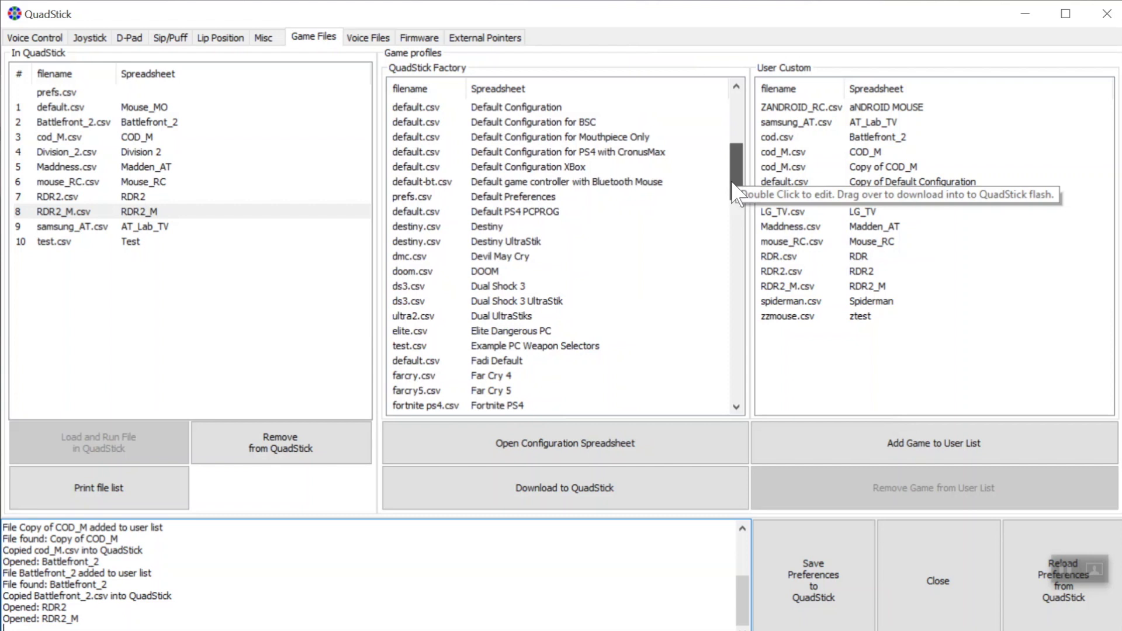
left_click_drag(732, 183, 736, 244)
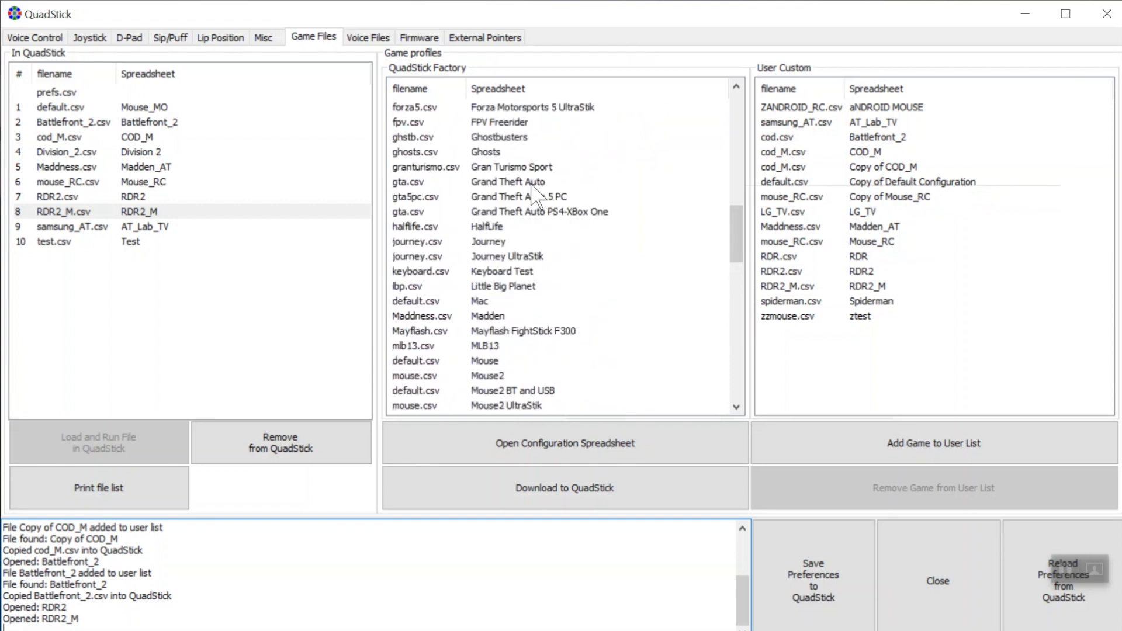
double_click(408, 186)
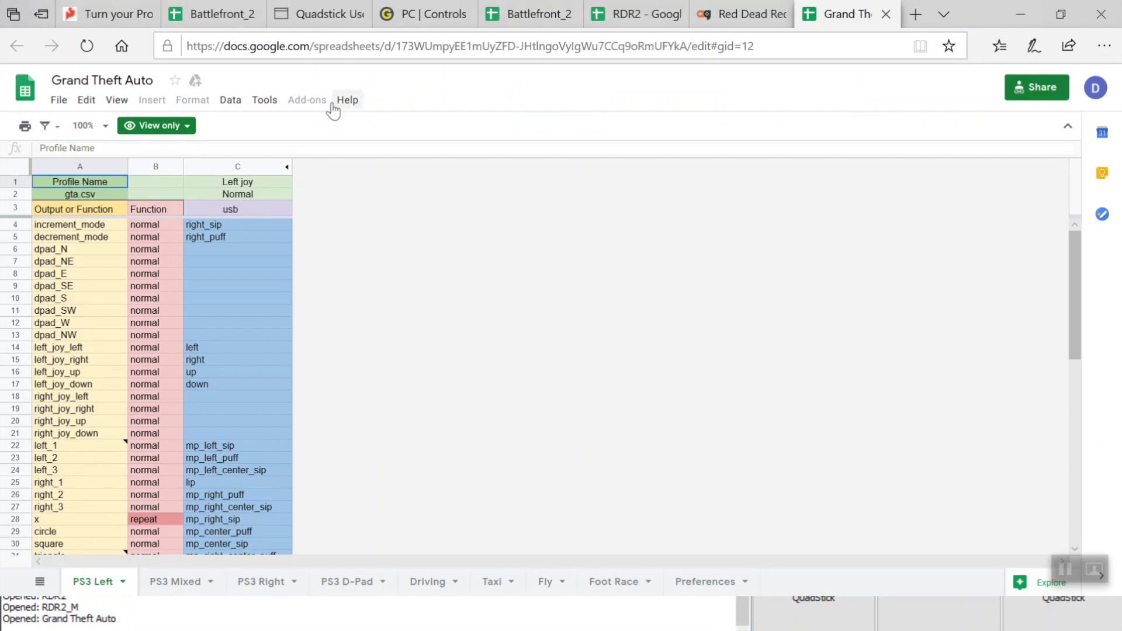
Make a copy of the Grand Theft Auto spreadsheet named "Read Dead 2" and close the original spreadsheet.
left_click(59, 101)
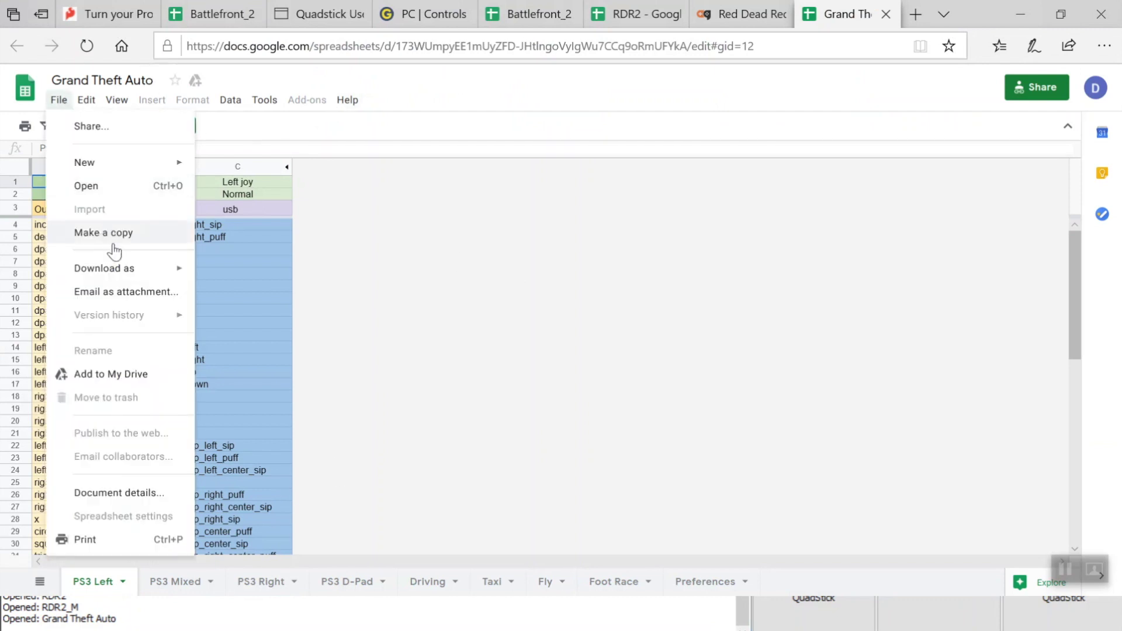
left_click(140, 233)
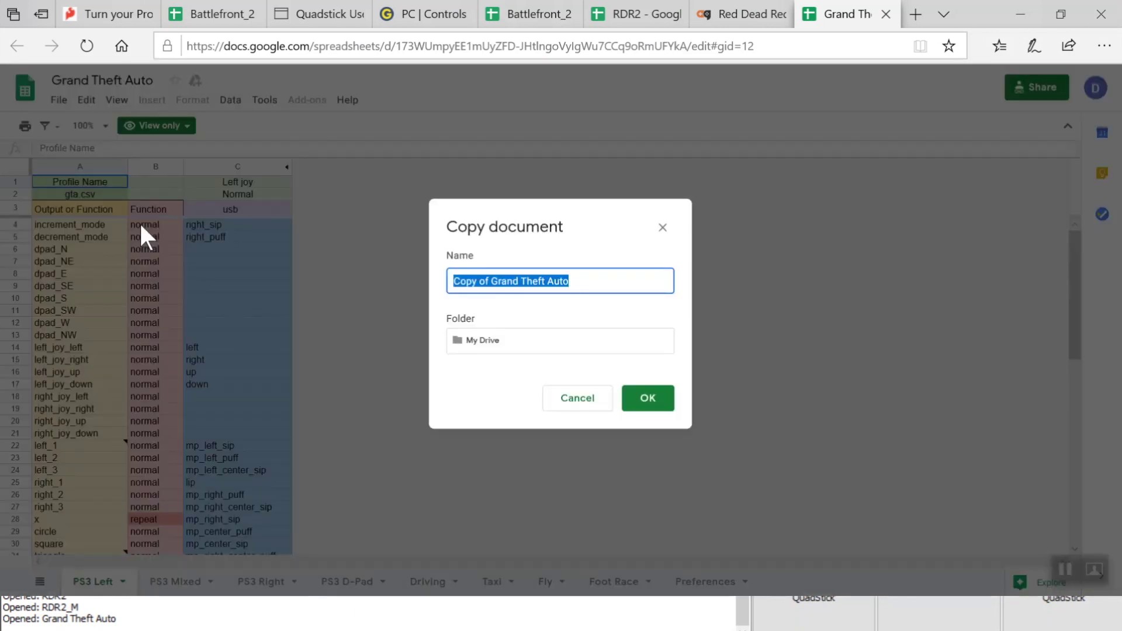
type("Read De")
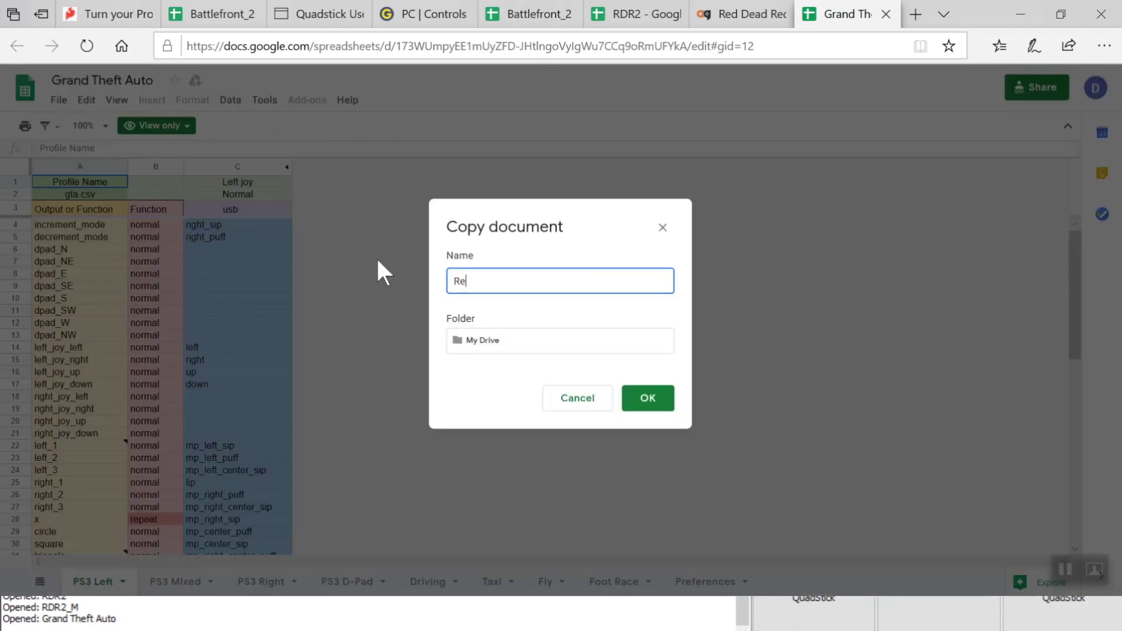
type("ad 2")
left_click(626, 399)
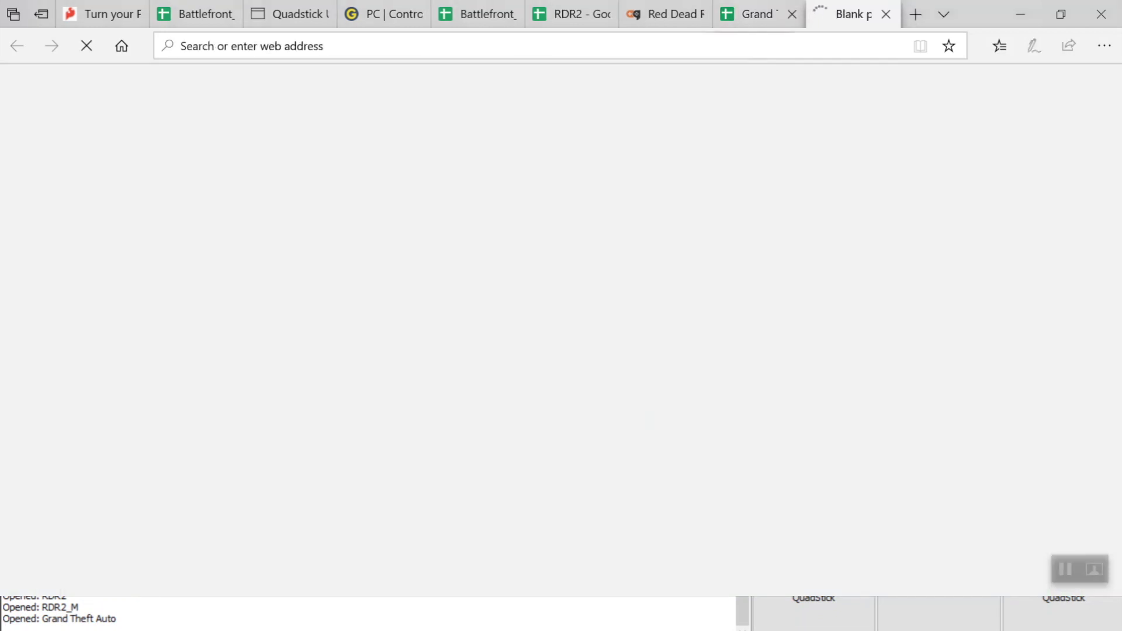
mouse_move(771, 14)
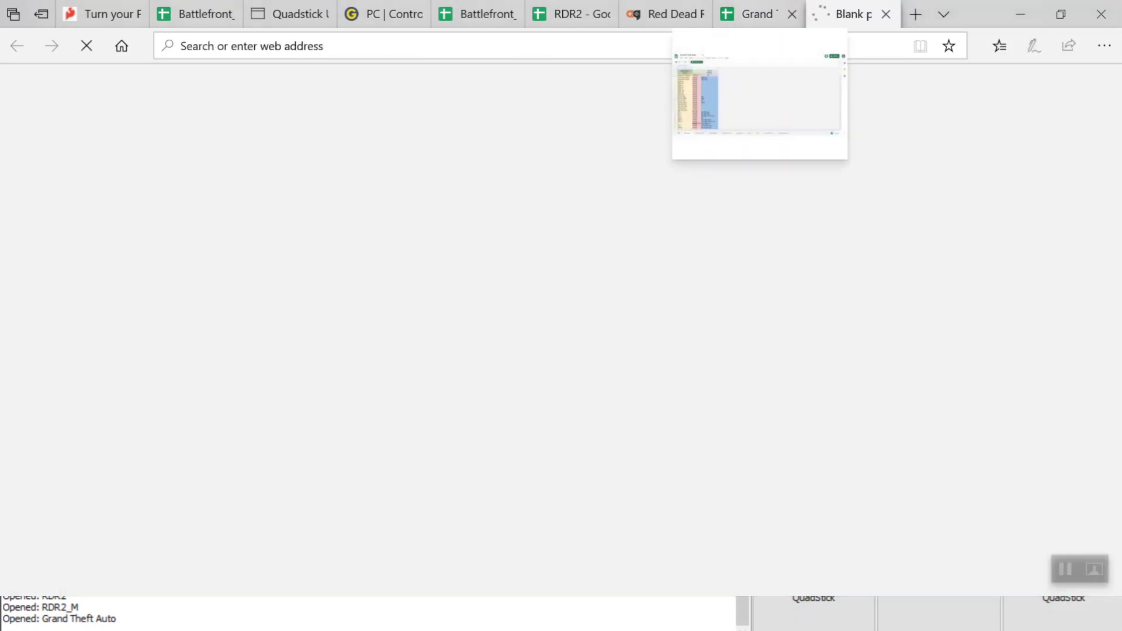
left_click(792, 15)
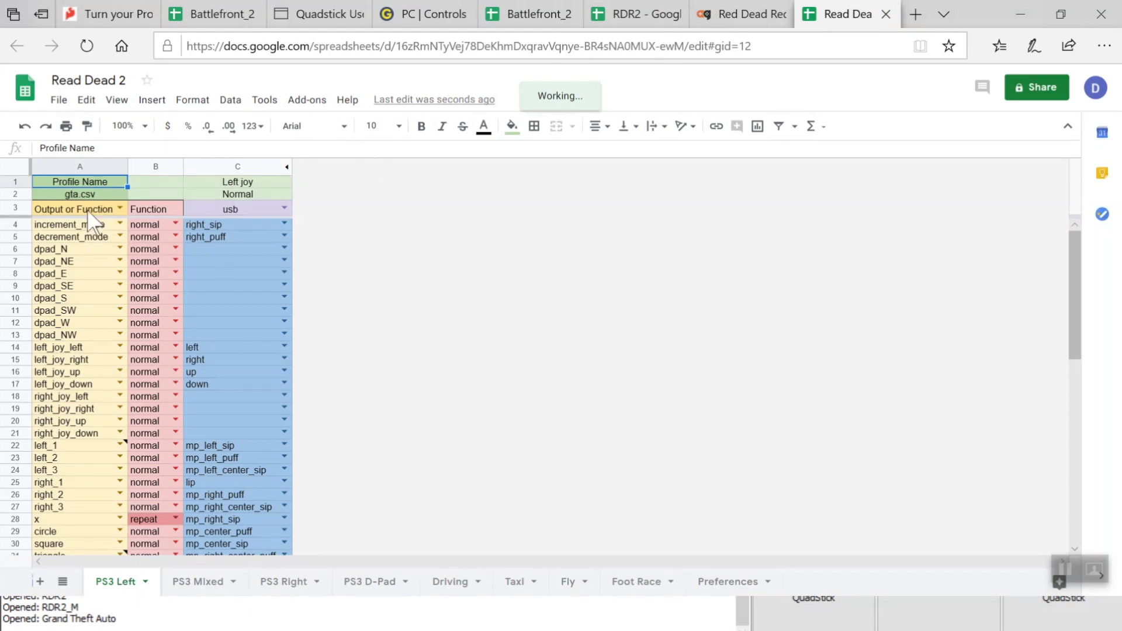
Change the profile file name in cell A2 of the PS3 Left sheet to RDR2test.csv.
left_click(72, 195)
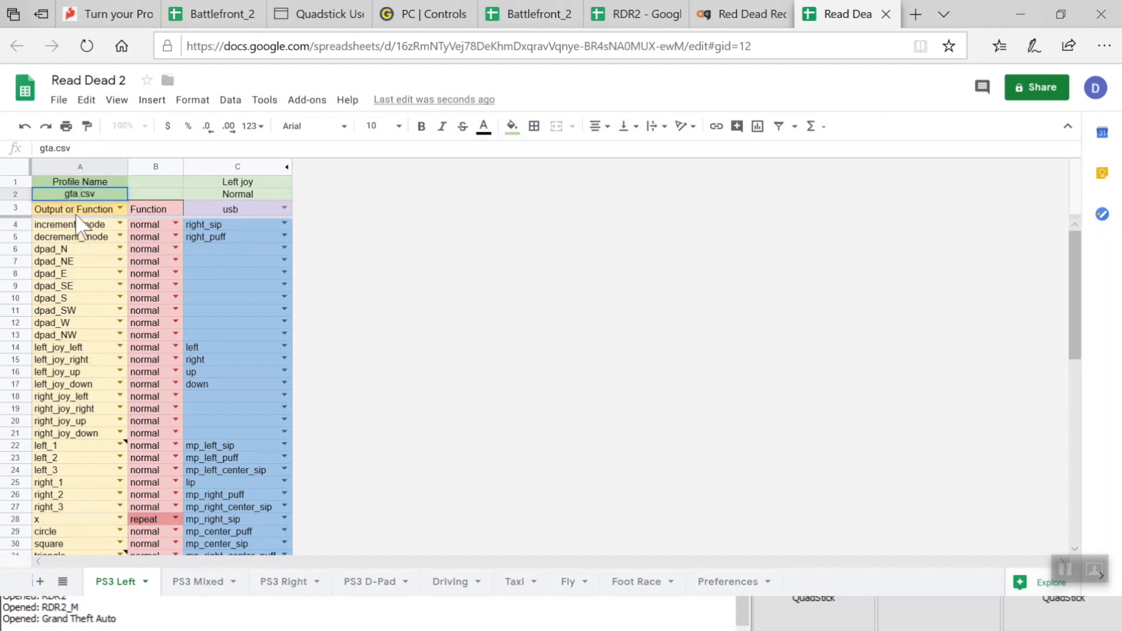
key("BackSpace")
key("BackSpace")
key("BackSpace")
type("RDR2teas")
key("BackSpace")
key("BackSpace")
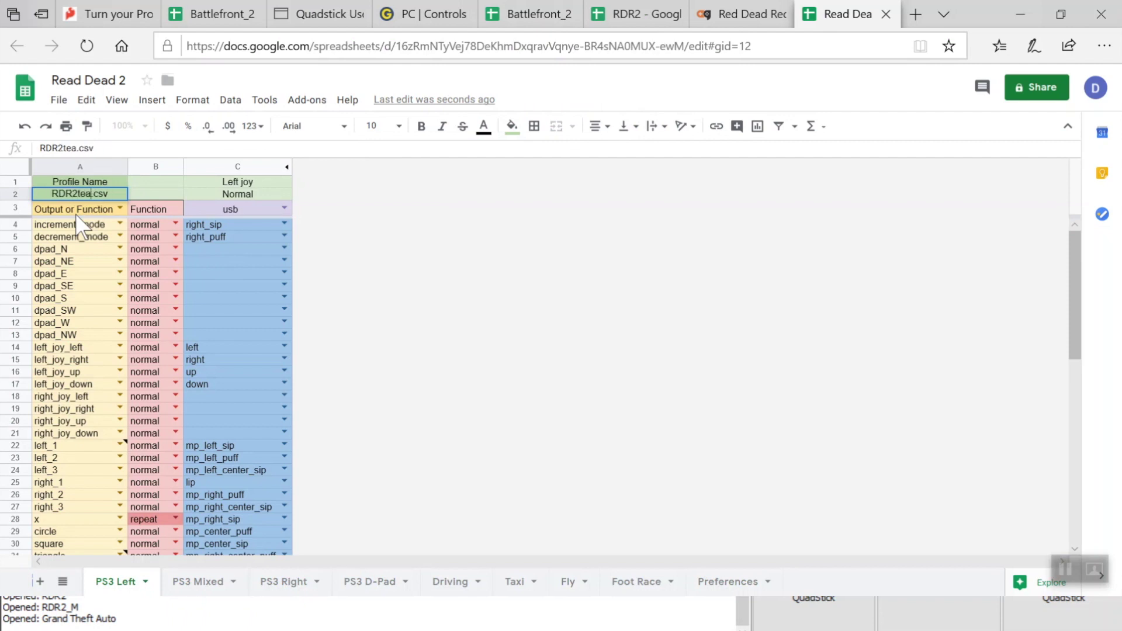
type("st")
left_click(237, 286)
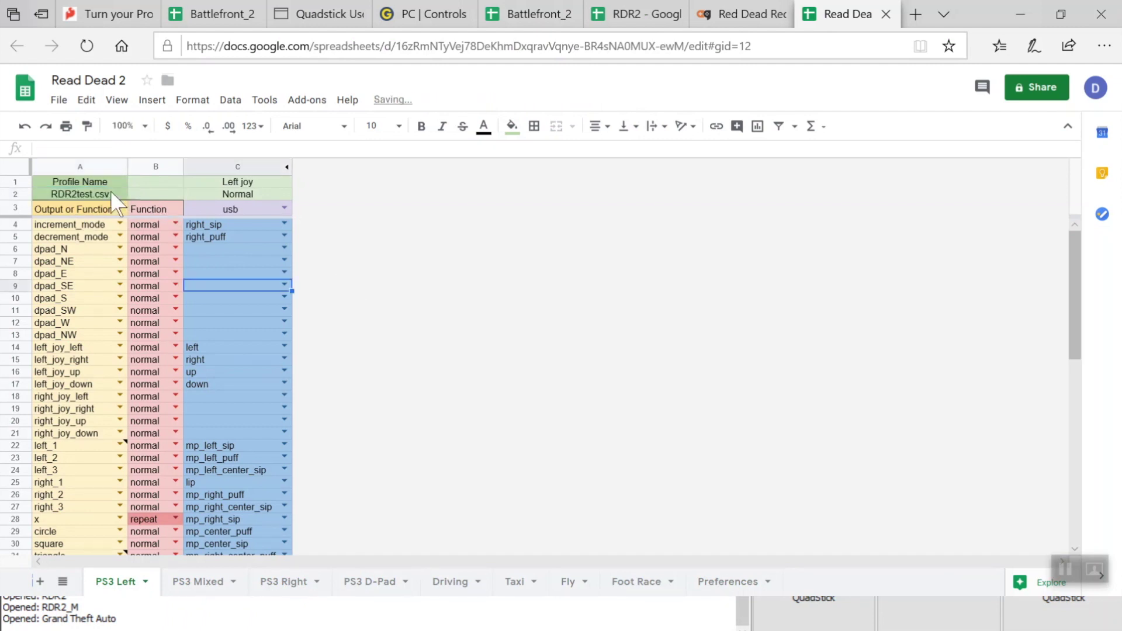
left_click(76, 194)
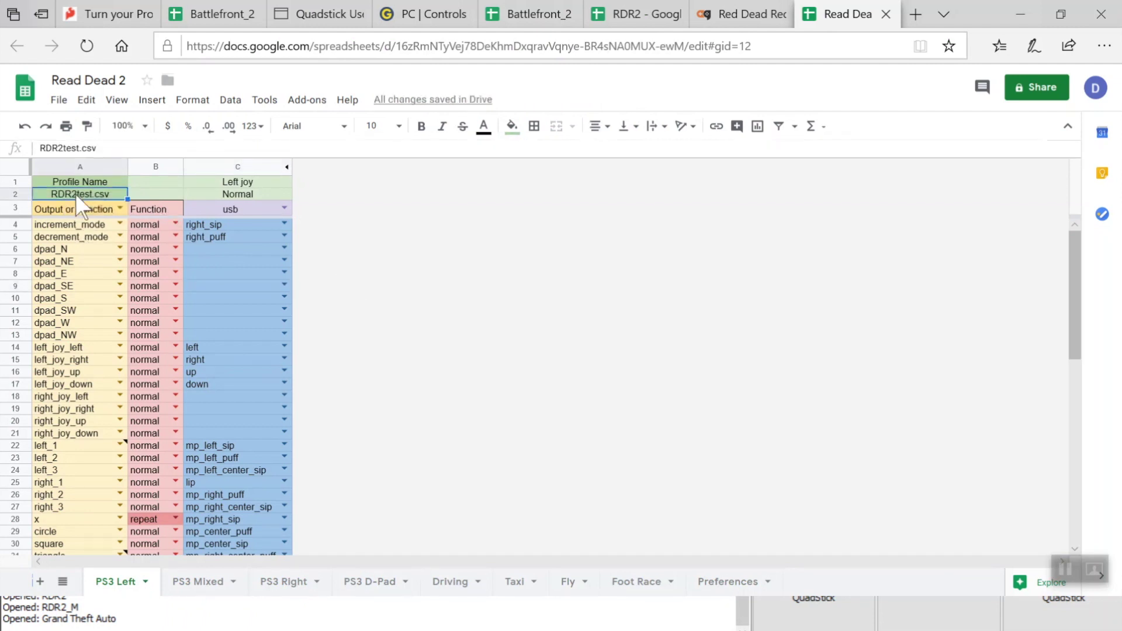
mouse_move(101, 196)
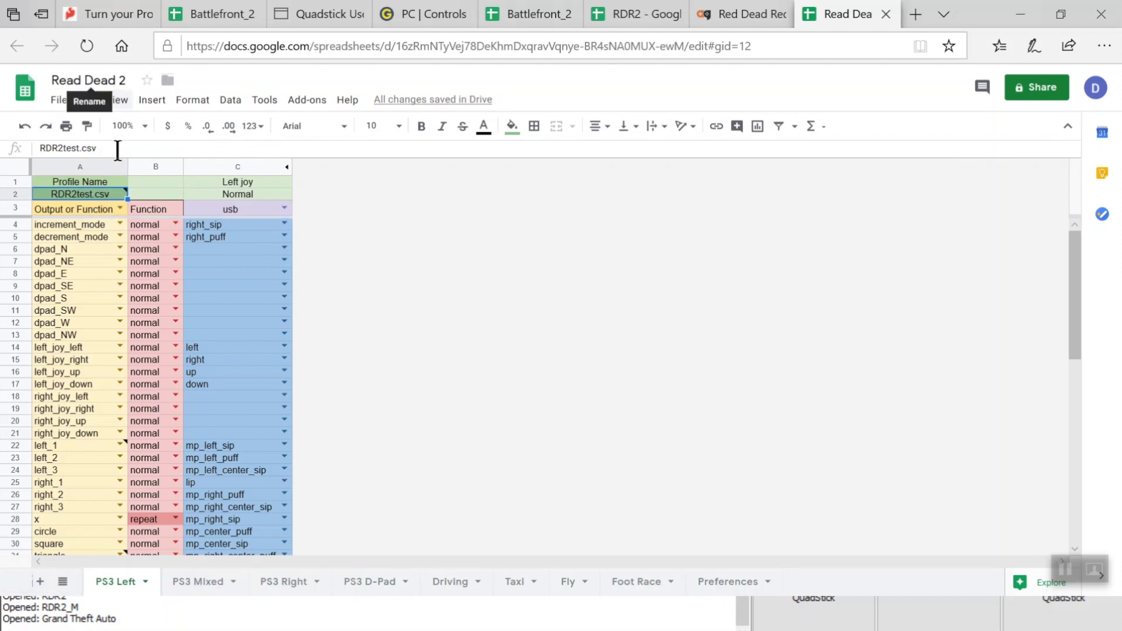
mouse_move(58, 196)
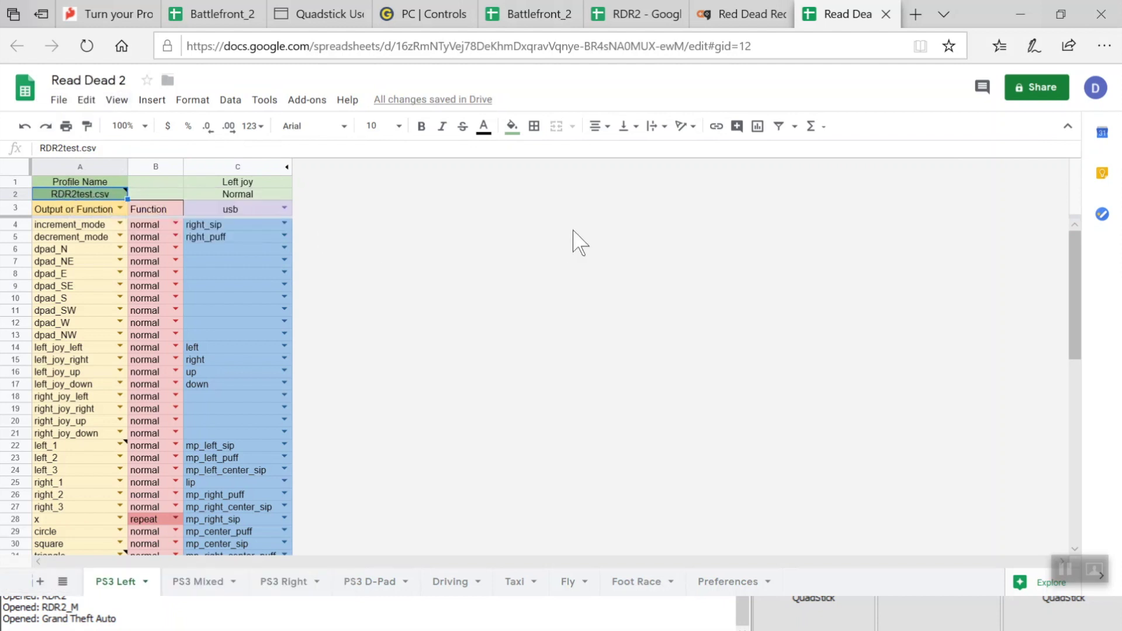
left_click(1084, 304)
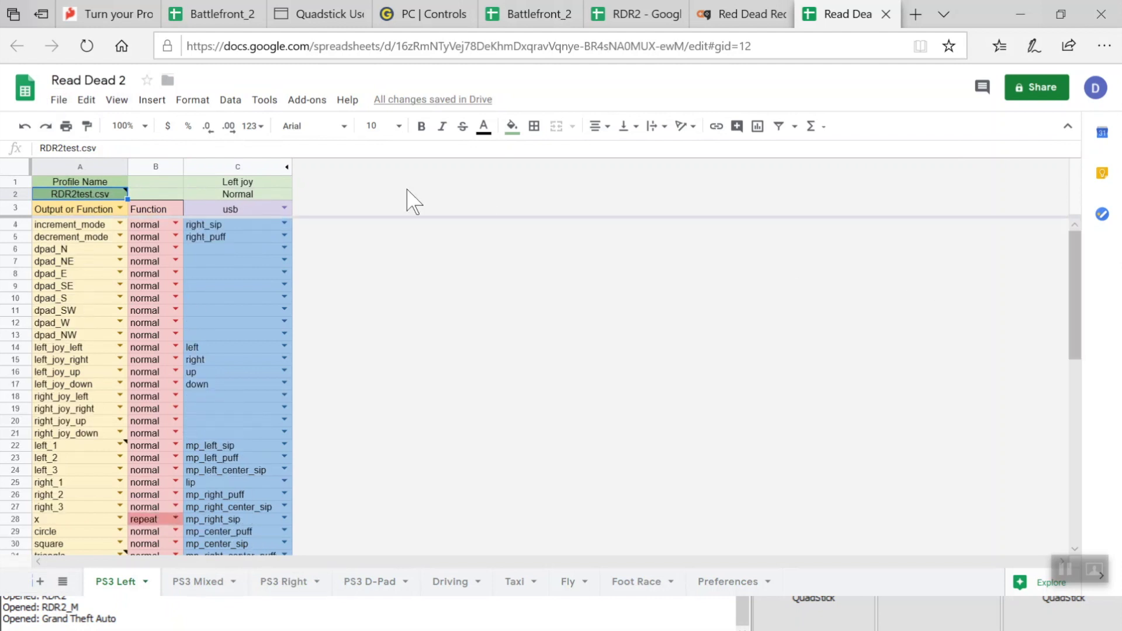
On the PS3 Right sheet, set the function of left_joy_up to toggle.
left_click(286, 578)
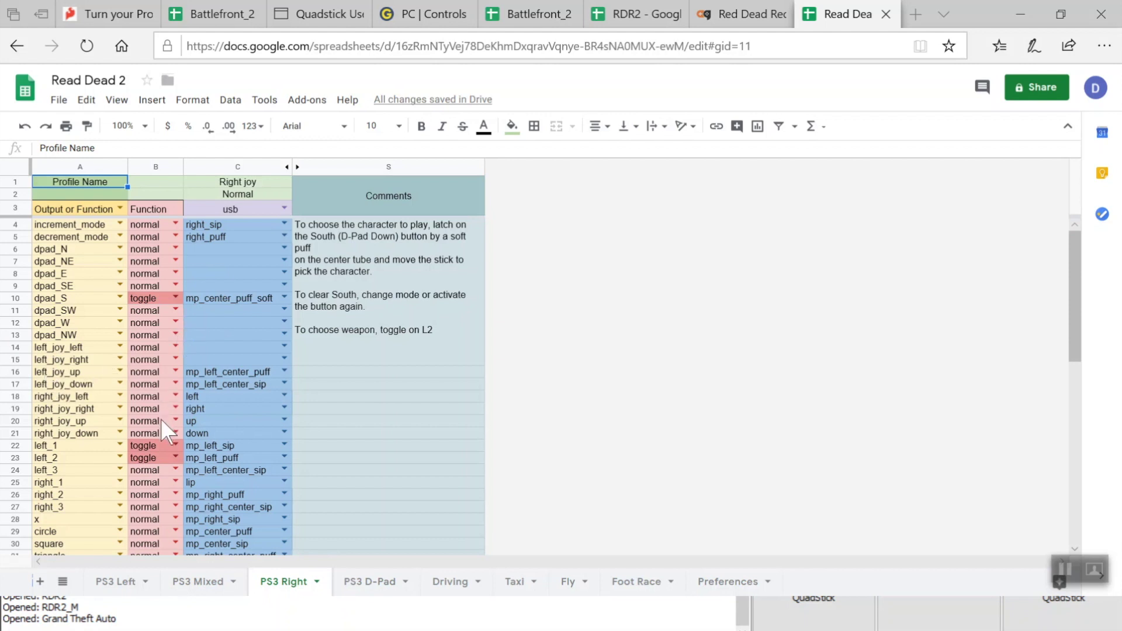
left_click(72, 371)
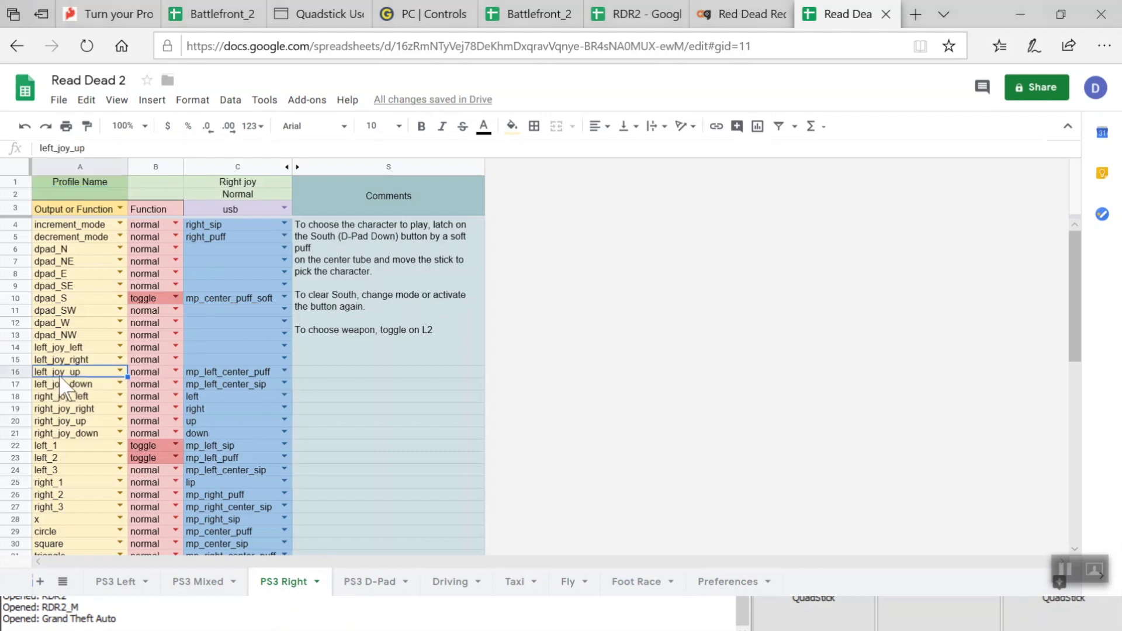
left_click(139, 374)
type("toggle")
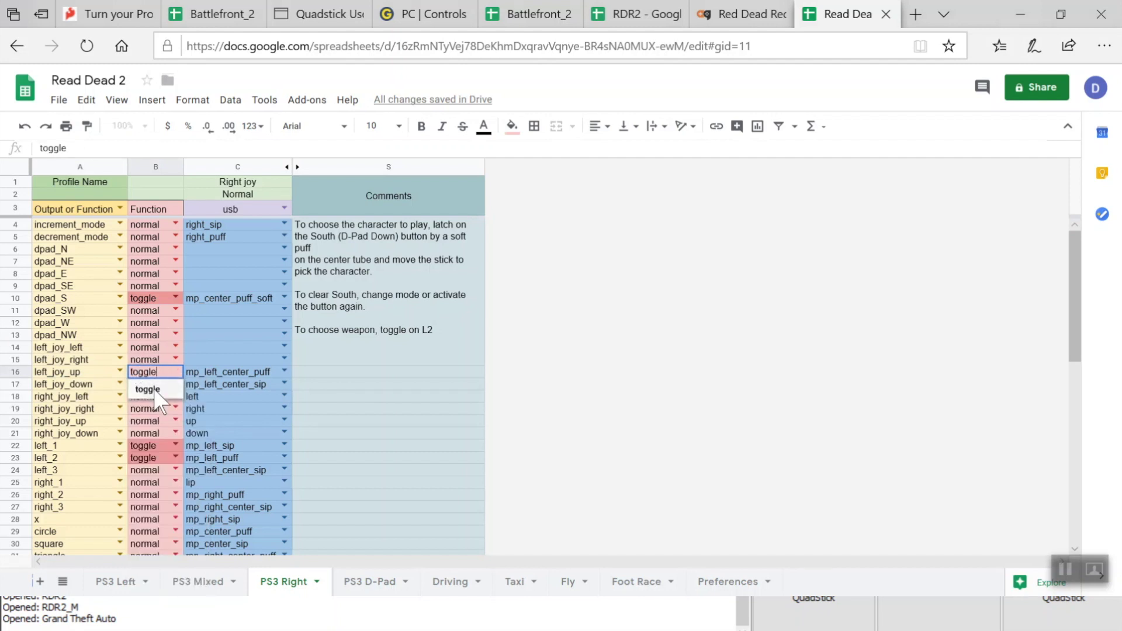
left_click(153, 388)
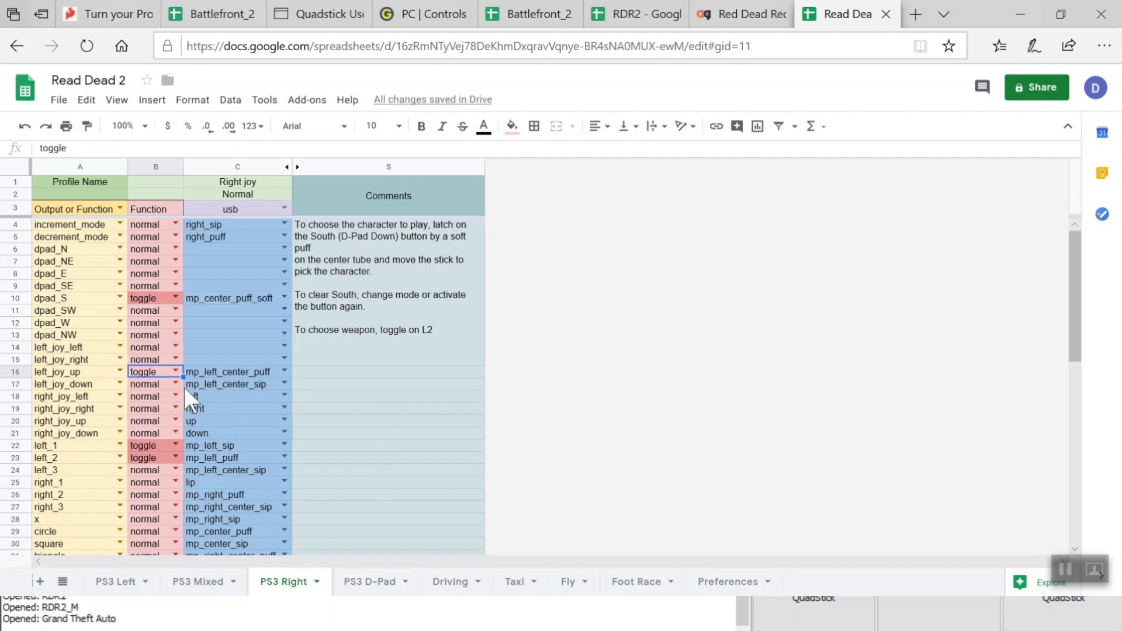
Clear the usb input assignments of left_joy_down and dpad_S on the PS3 Right sheet.
left_click(224, 386)
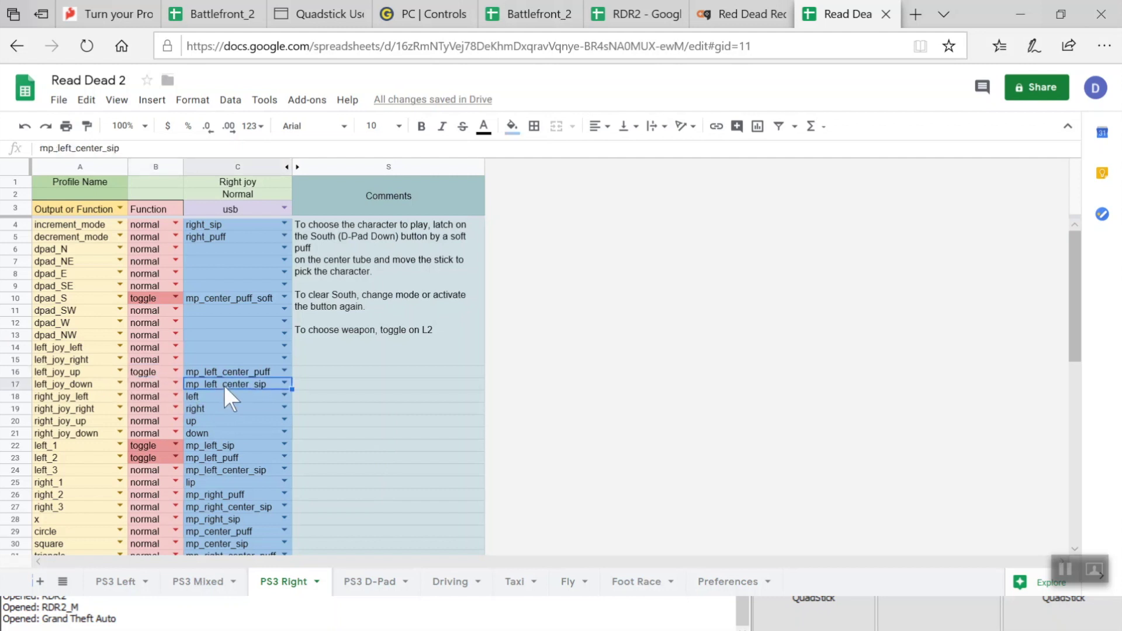
key("Delete")
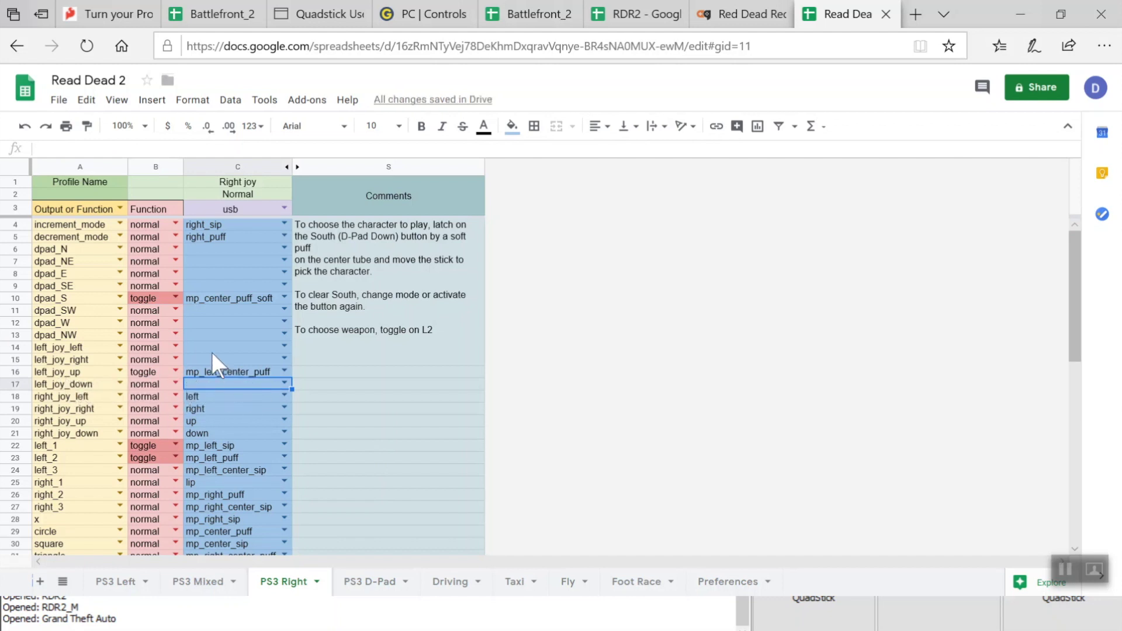
left_click(160, 291)
left_click(156, 298)
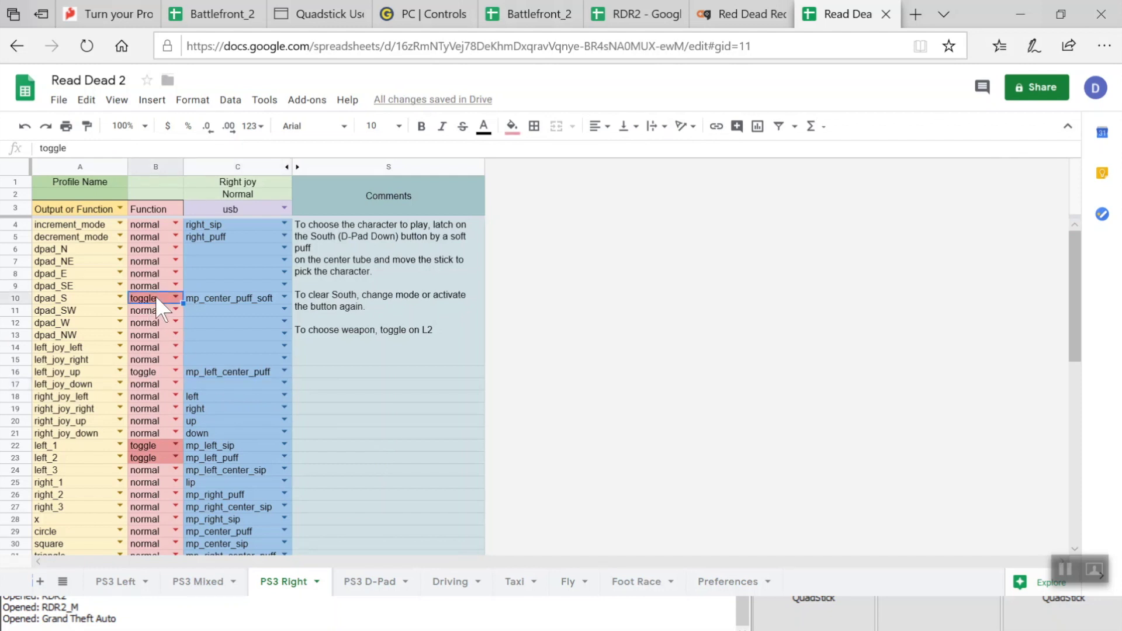
left_click(204, 300)
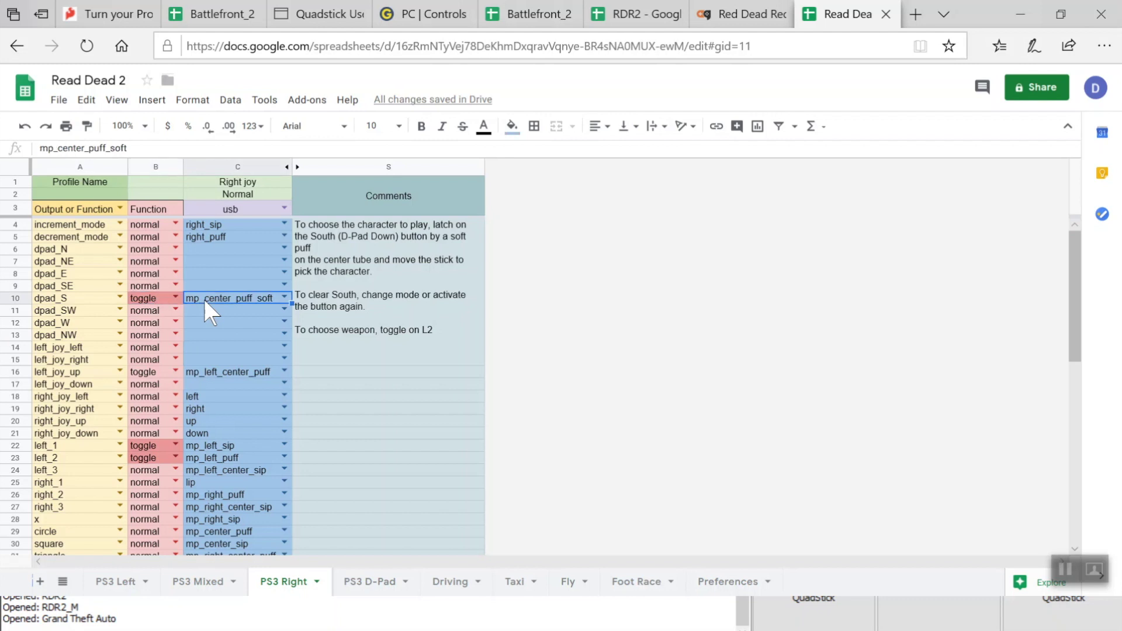
key("Delete")
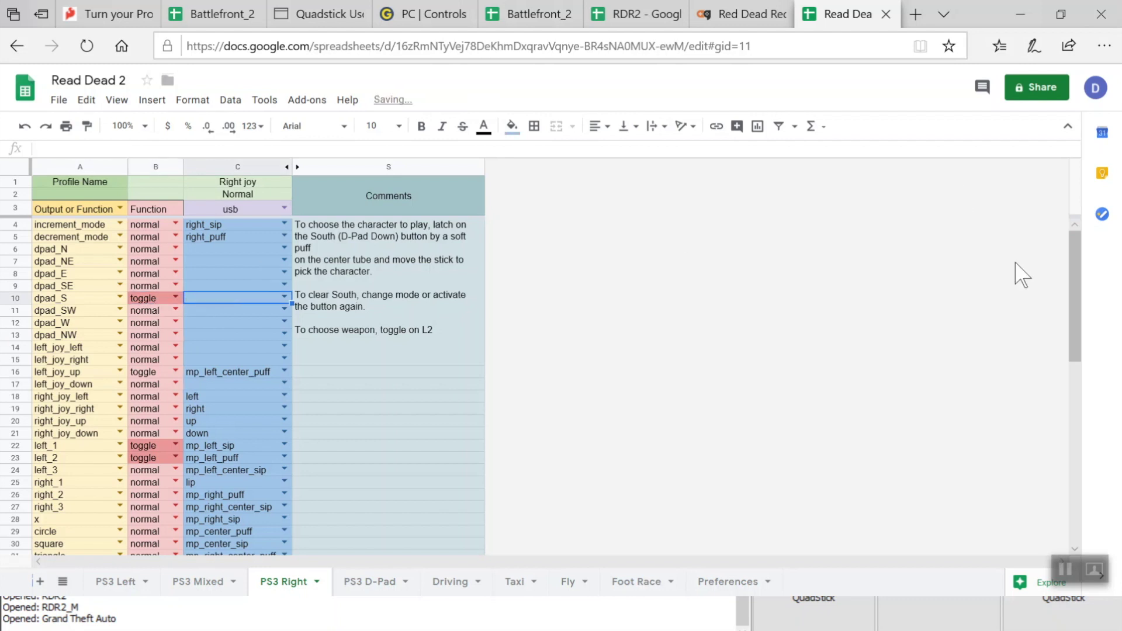
Set the function of left_1 to normal on the PS3 Right sheet.
left_click_drag(1073, 309, 1072, 343)
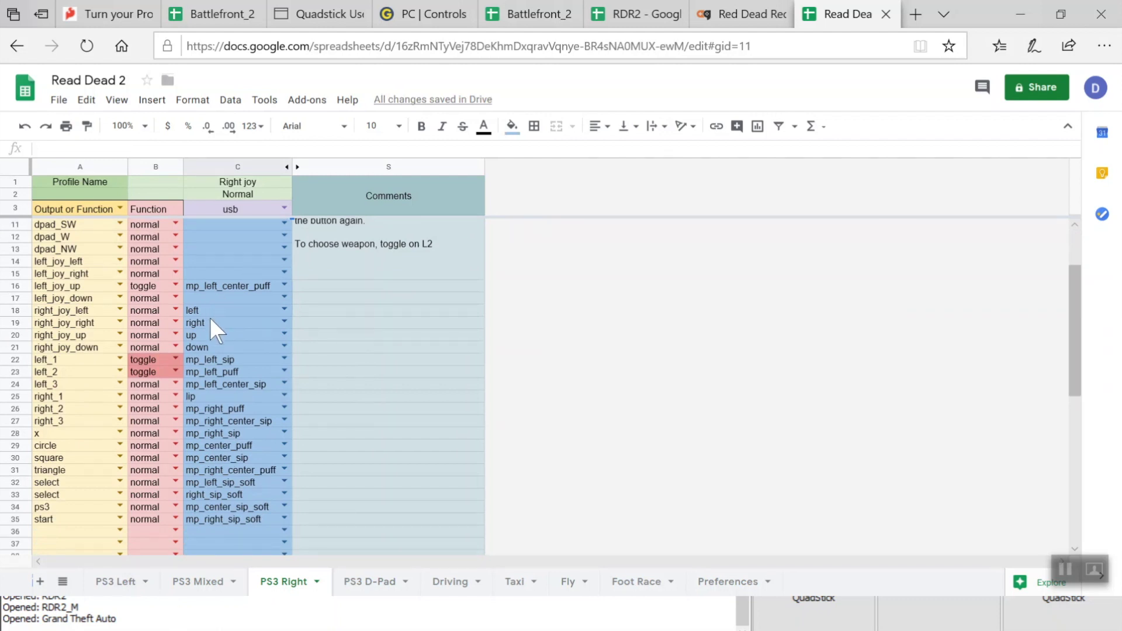
left_click(155, 286)
left_click(200, 285)
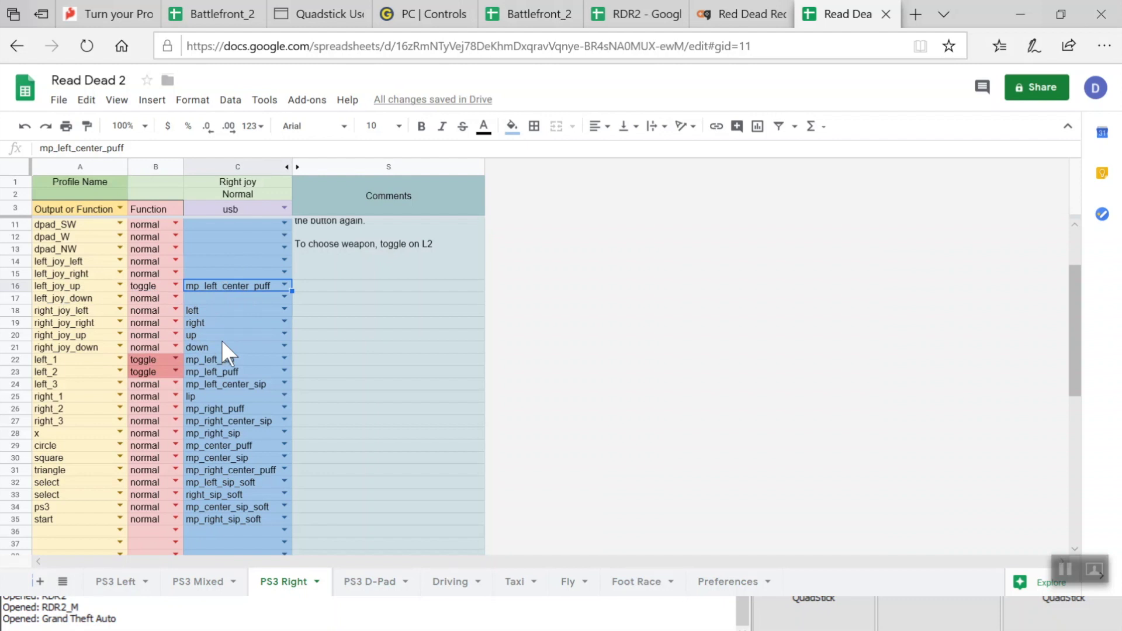
left_click(82, 362)
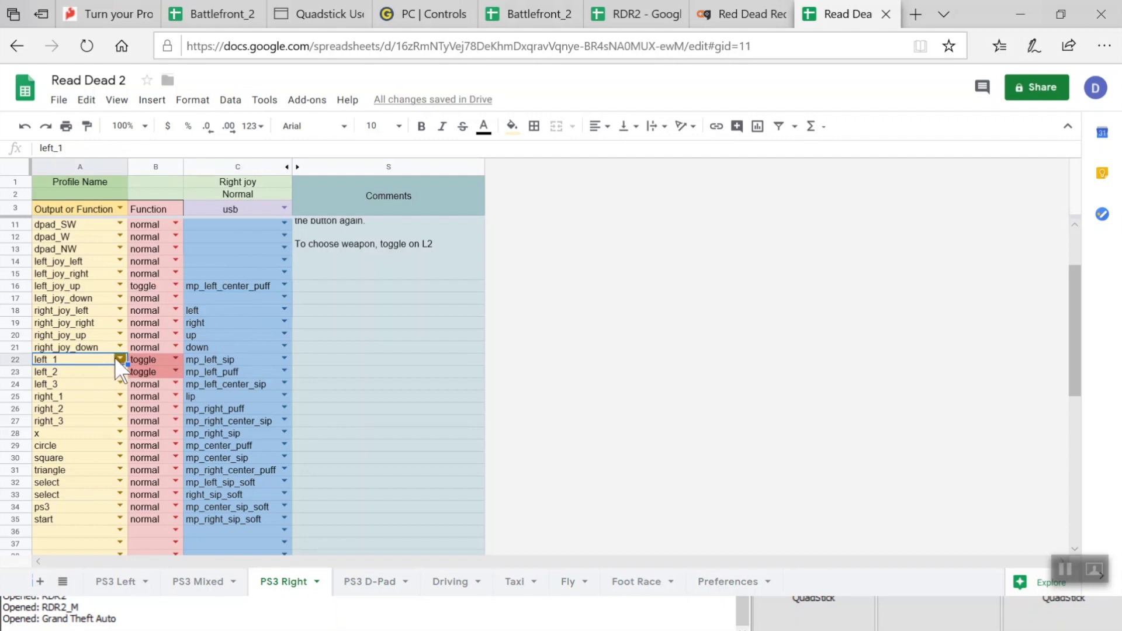
left_click(145, 358)
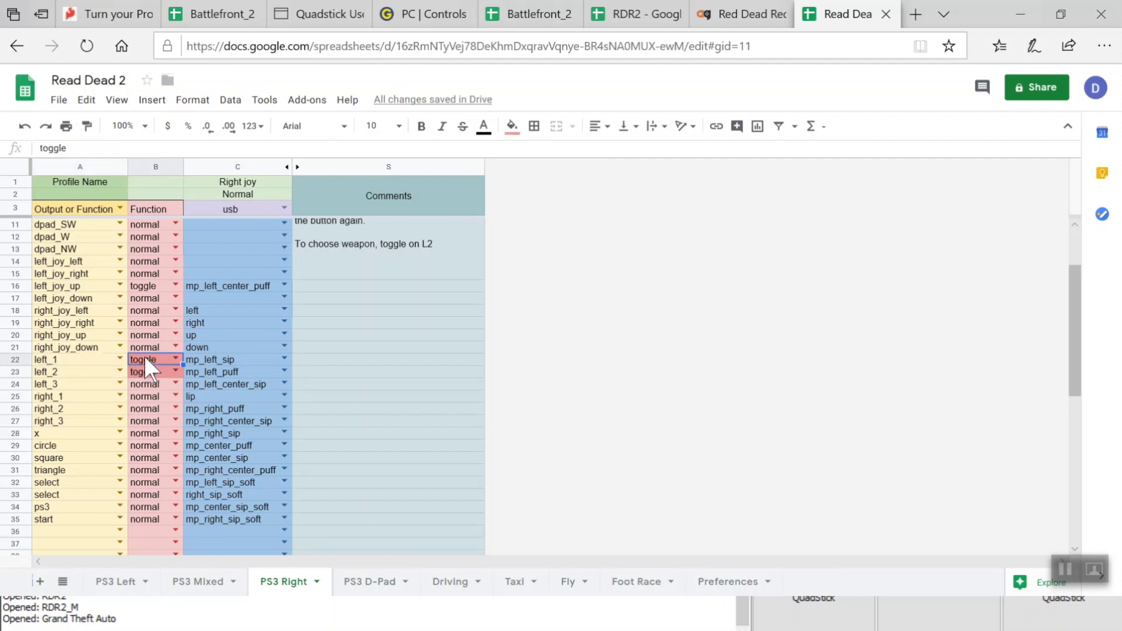
type("normal")
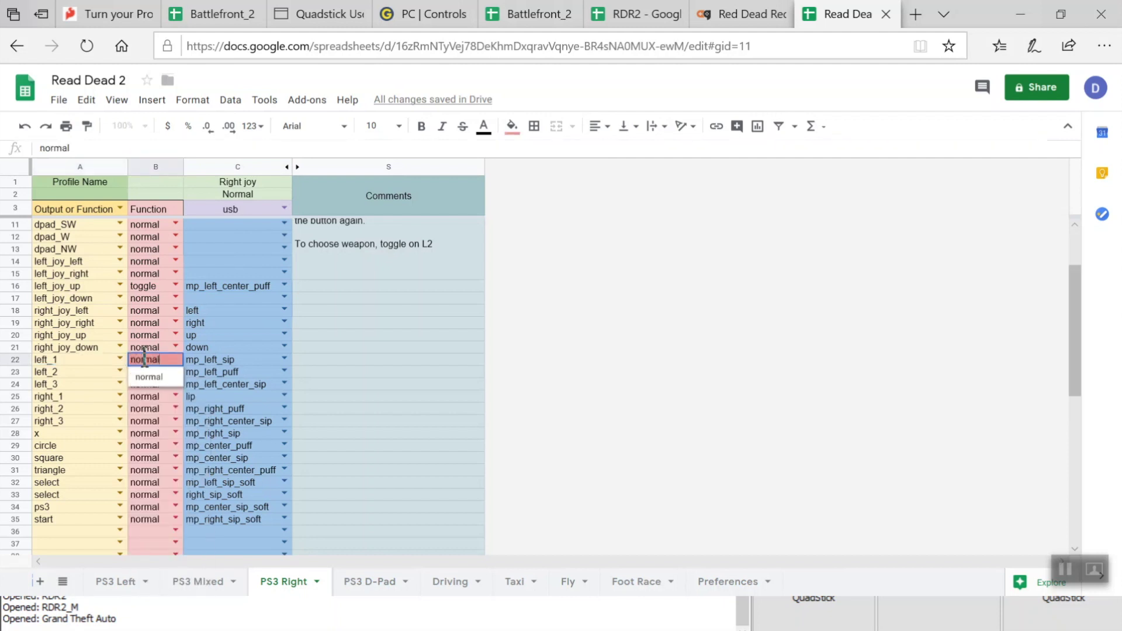
left_click(150, 377)
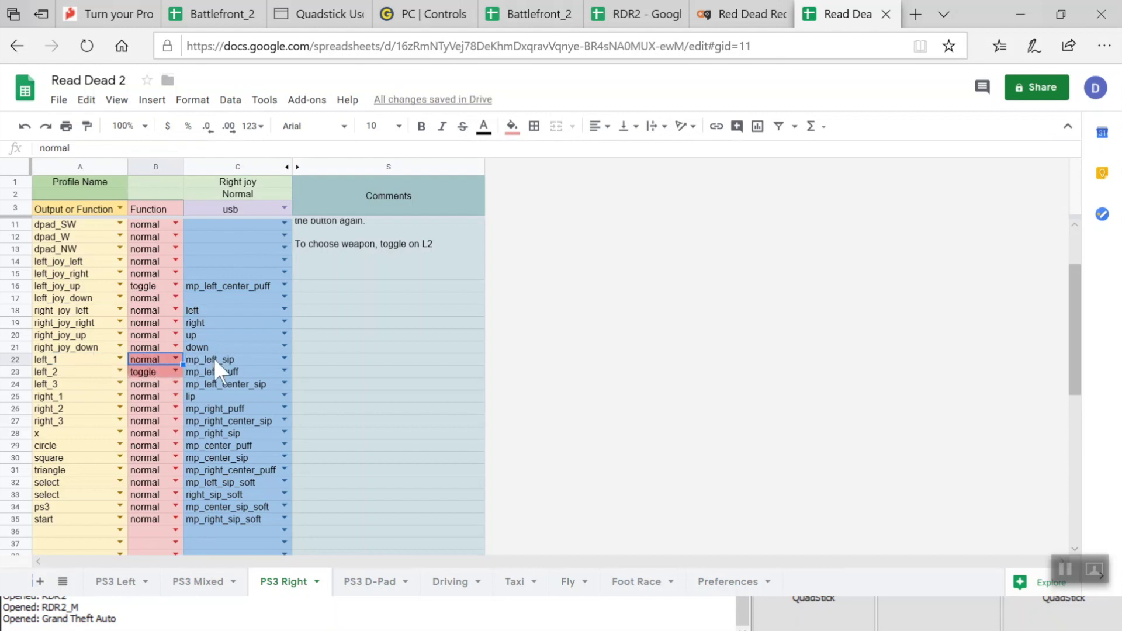
Review the function and usb input assignments of left_2, right_1, right_2 and right_3 on the PS3 Right sheet.
left_click(83, 375)
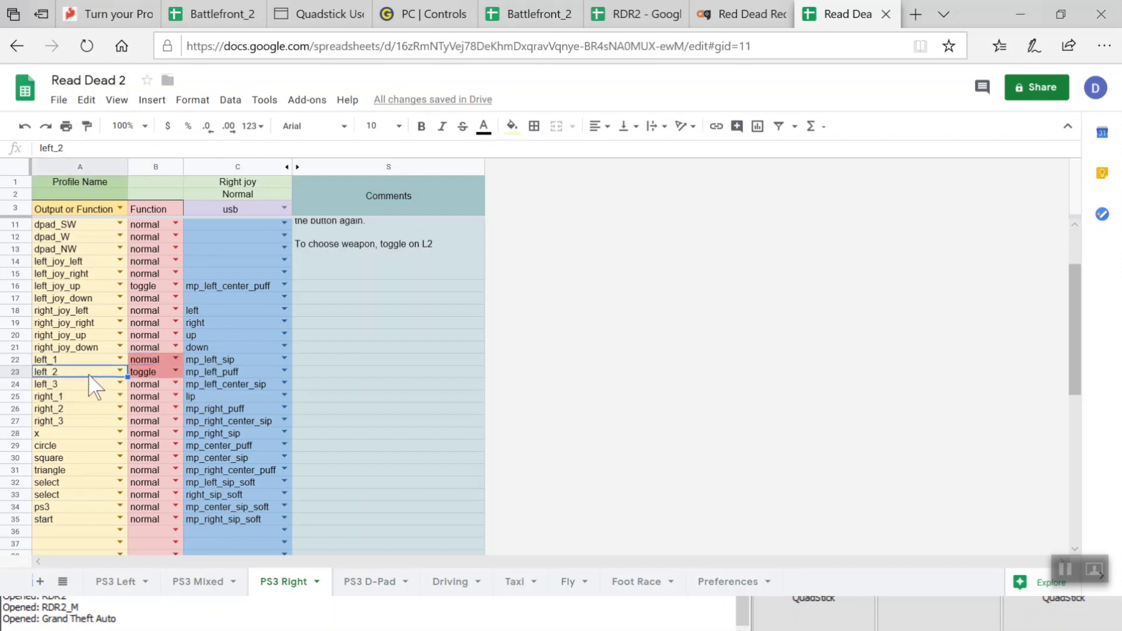
left_click(146, 373)
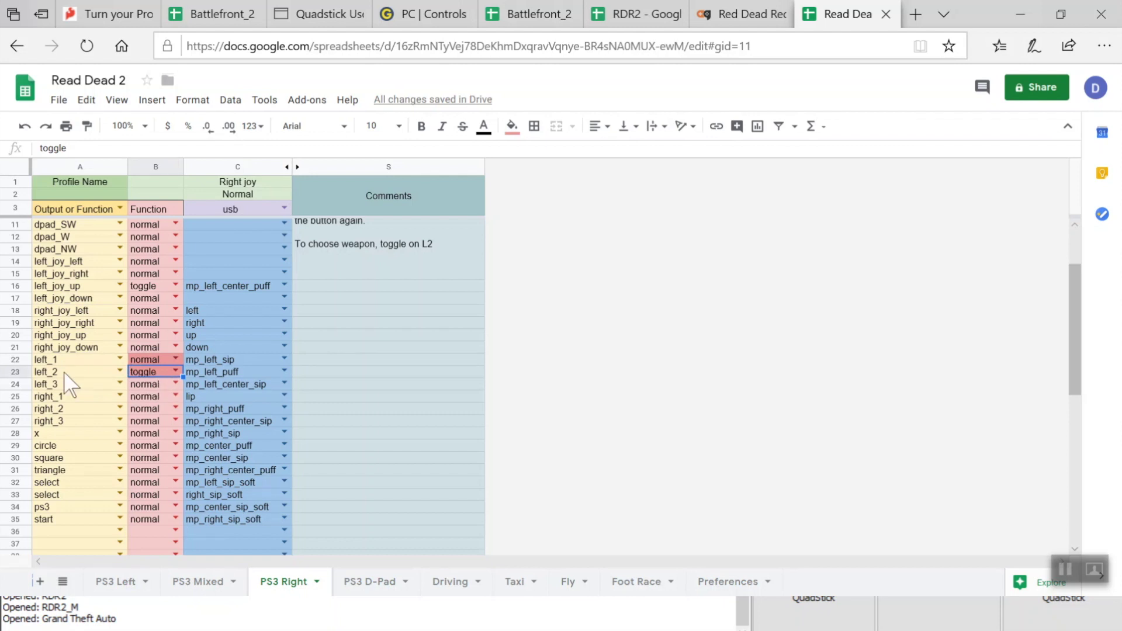
left_click(65, 373)
left_click(135, 371)
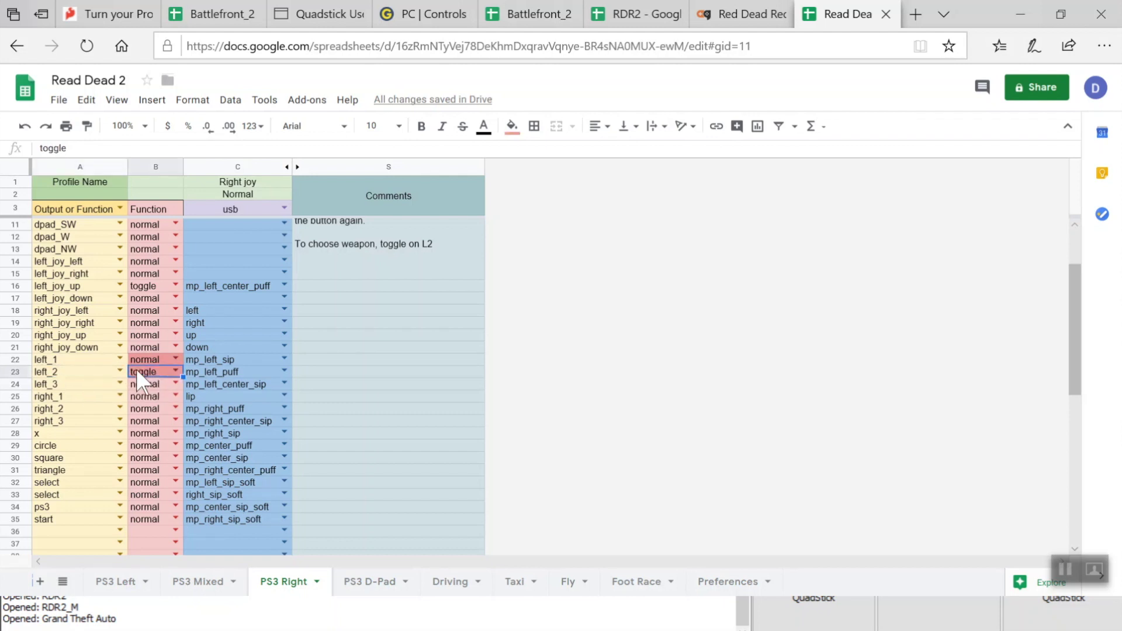
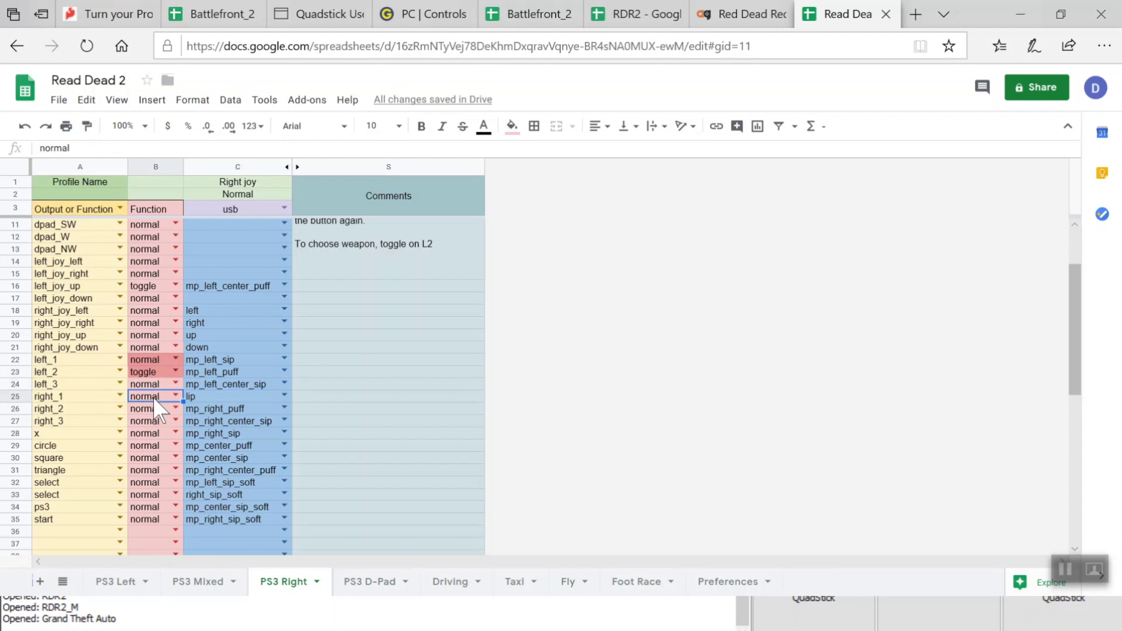
left_click(216, 396)
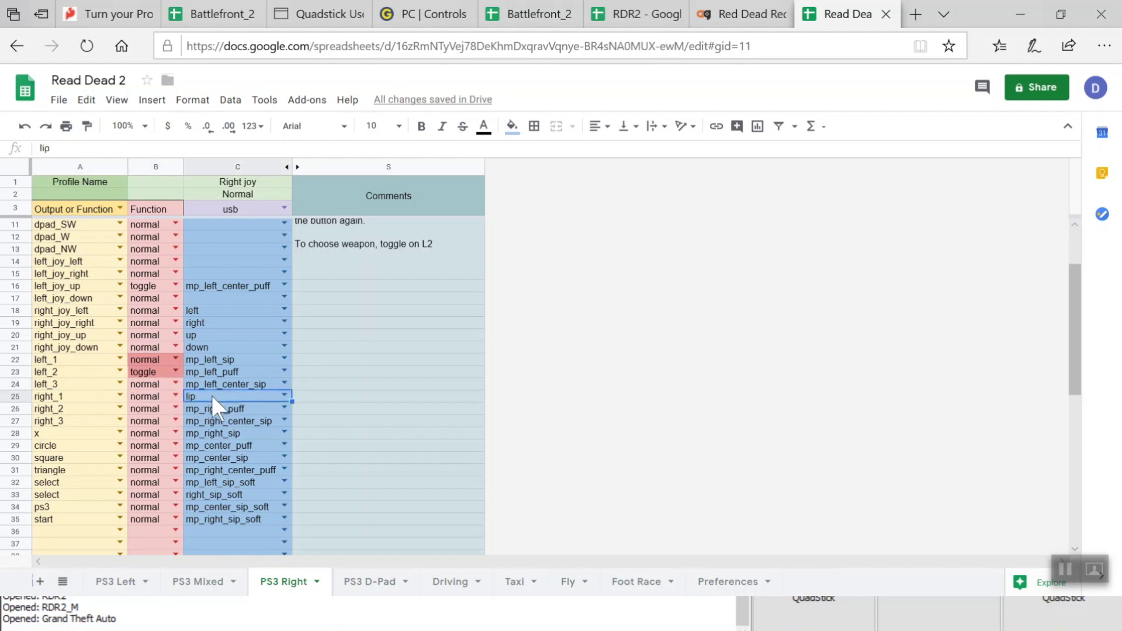
left_click(81, 410)
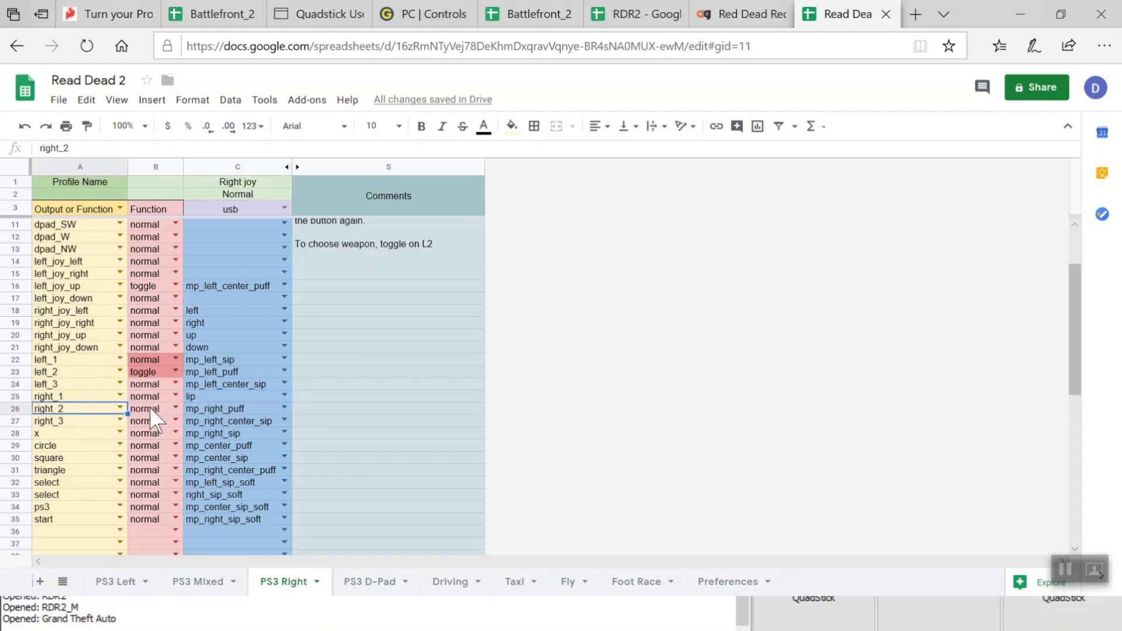
left_click(208, 408)
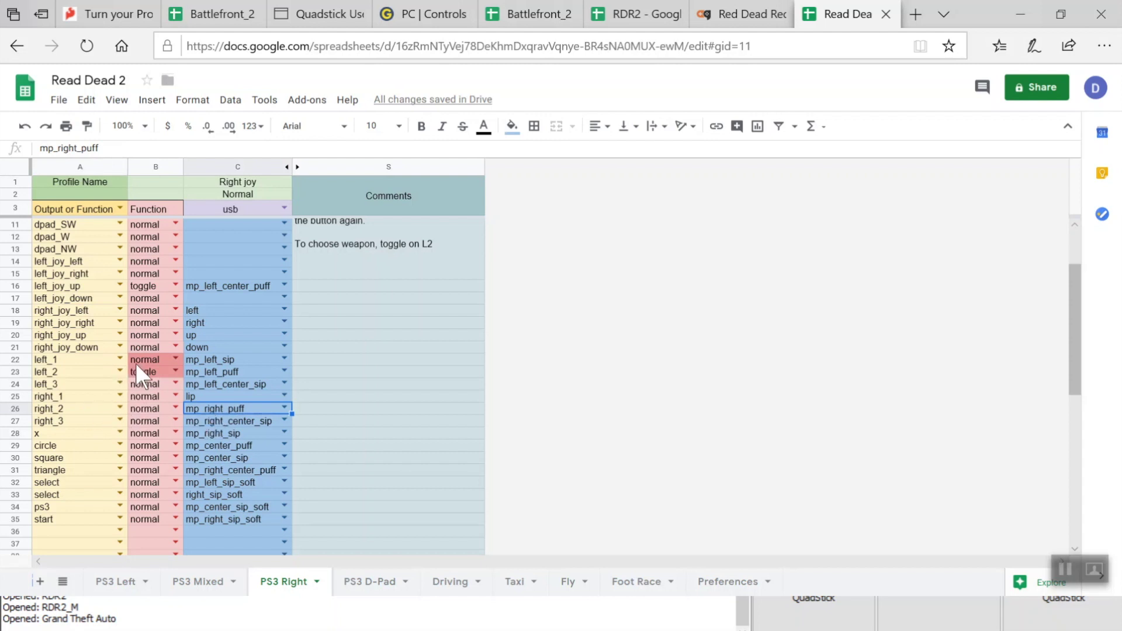
left_click(67, 373)
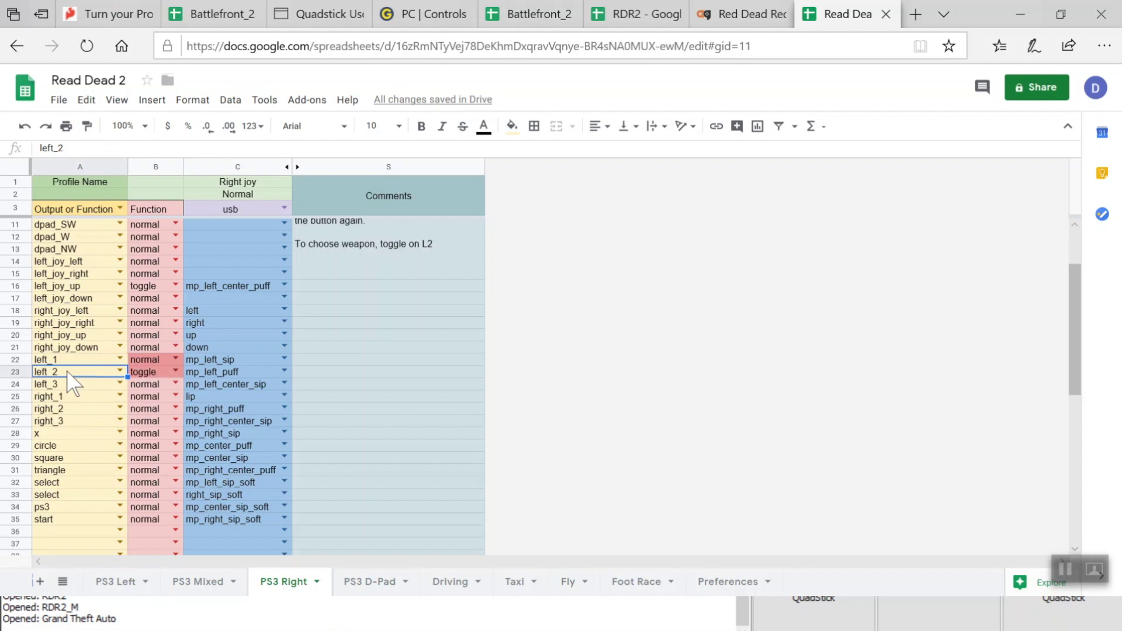
left_click(70, 420)
left_click(76, 413)
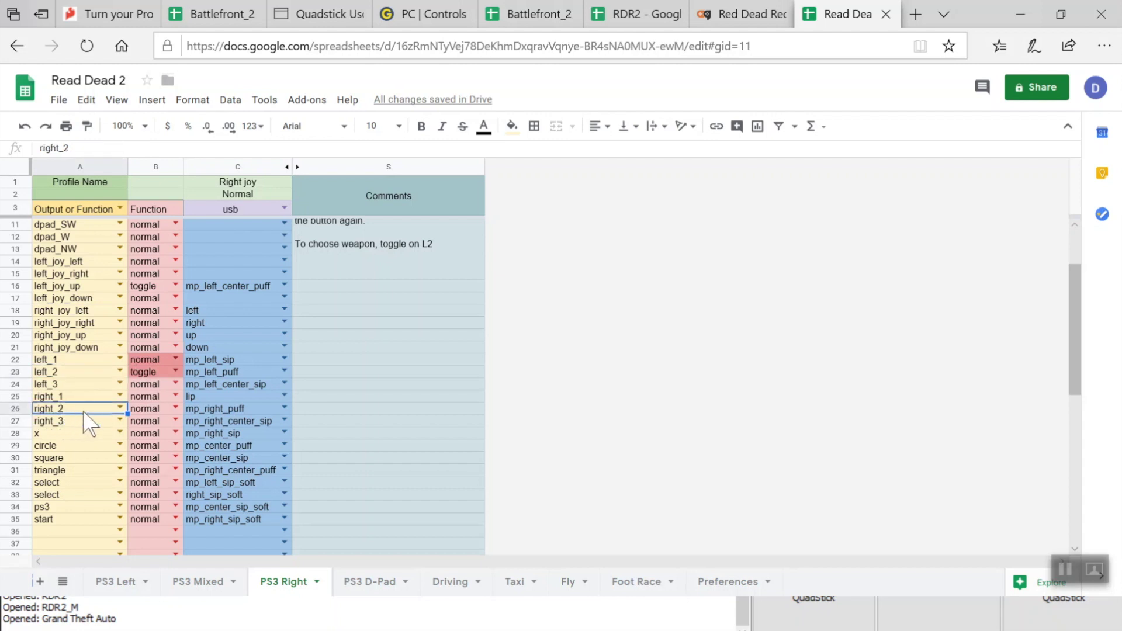
left_click(83, 422)
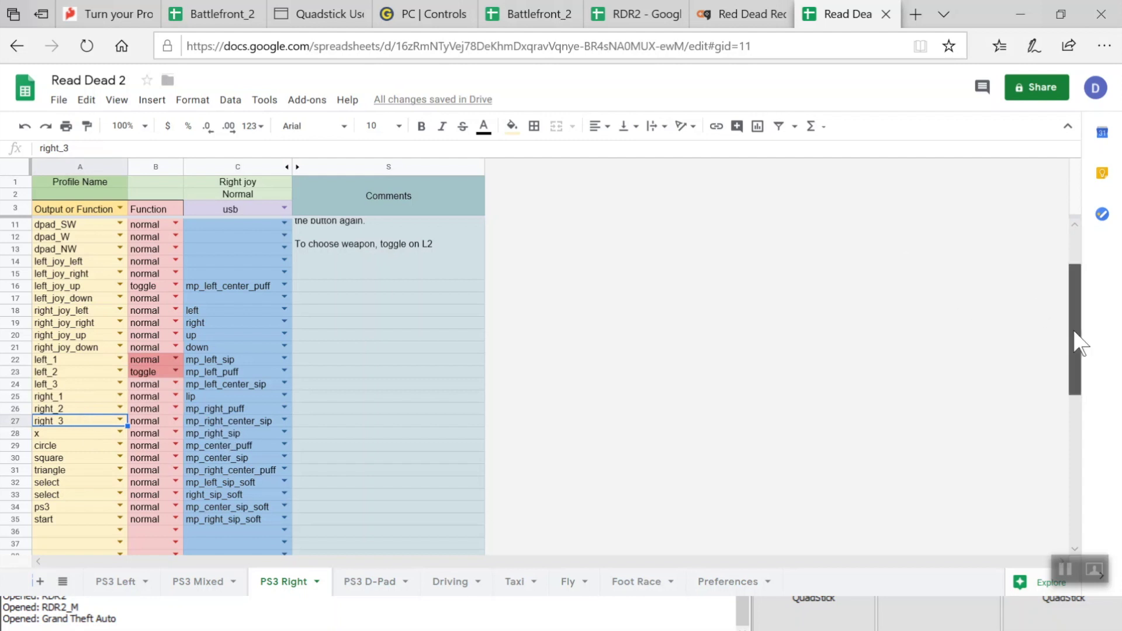
Add a second left_3 output in the empty row 36 of the PS3 Right sheet.
scroll(1078, 344, "down", 2)
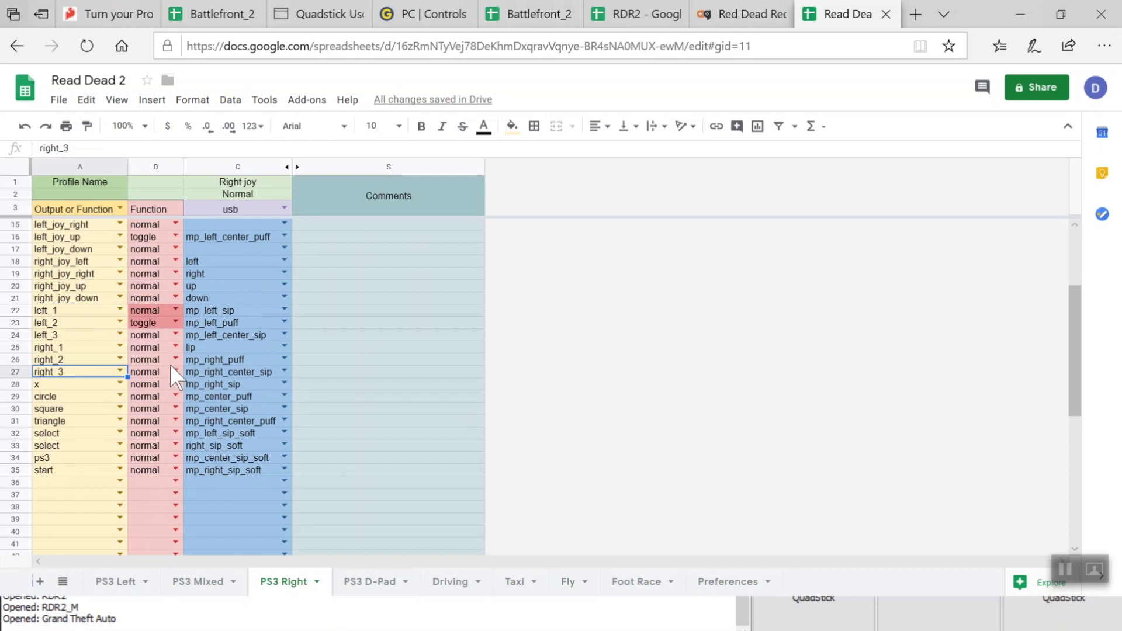
left_click(75, 482)
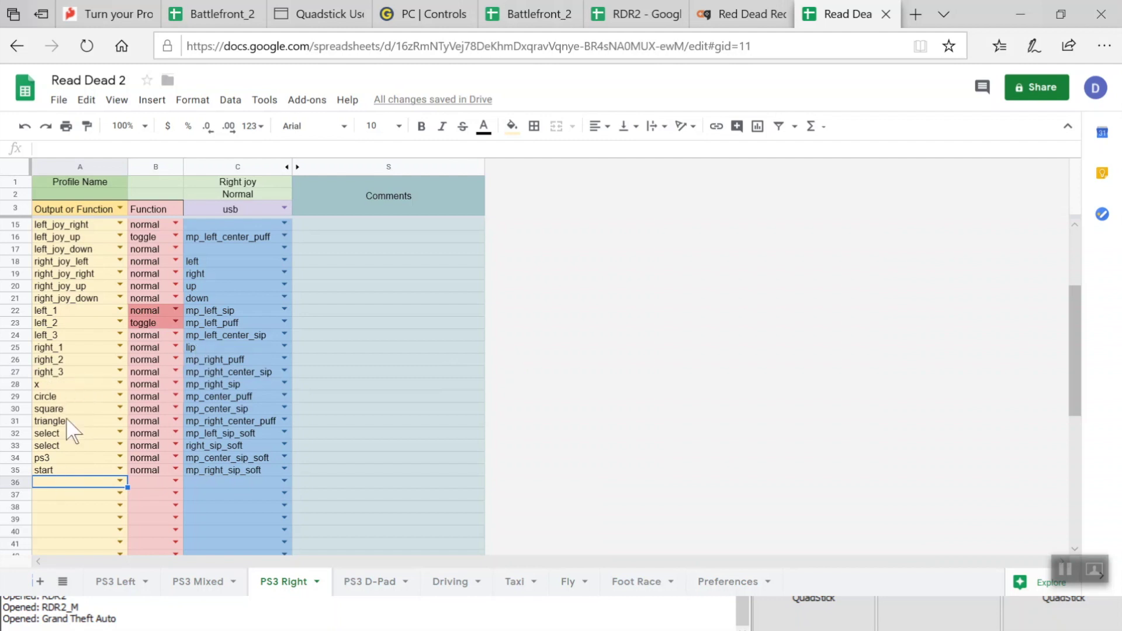
type("left")
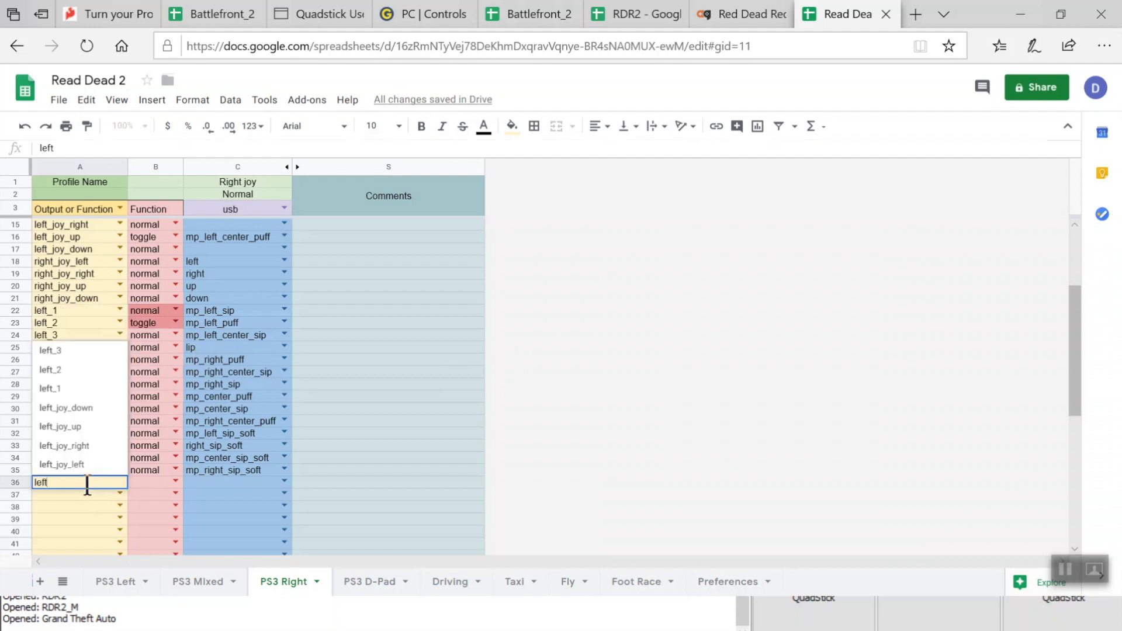
type("_3")
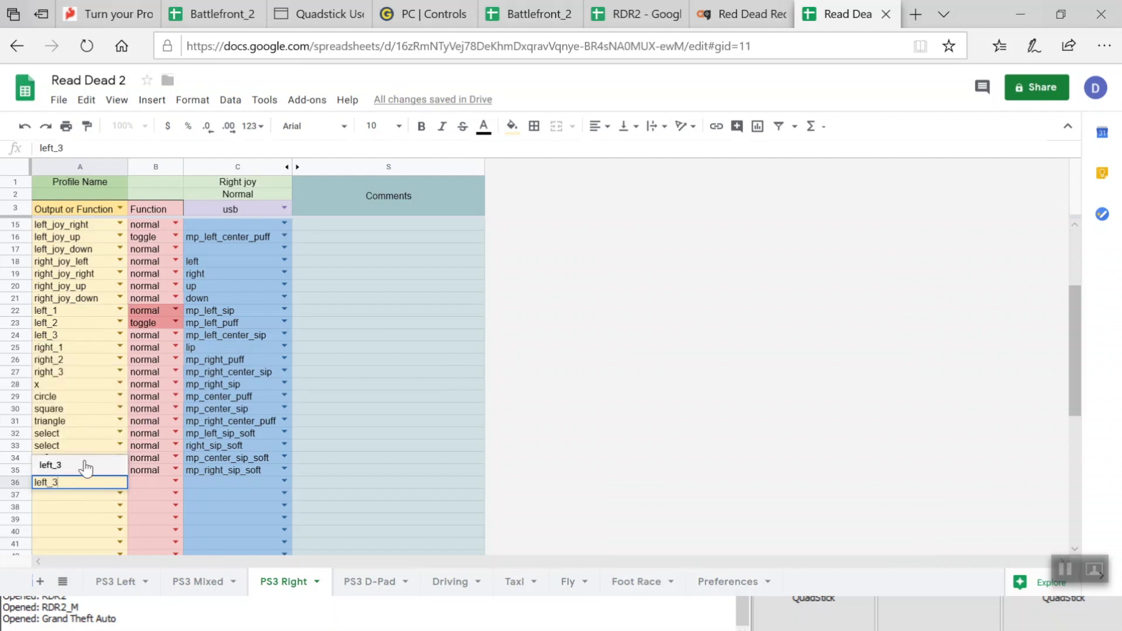
left_click(85, 465)
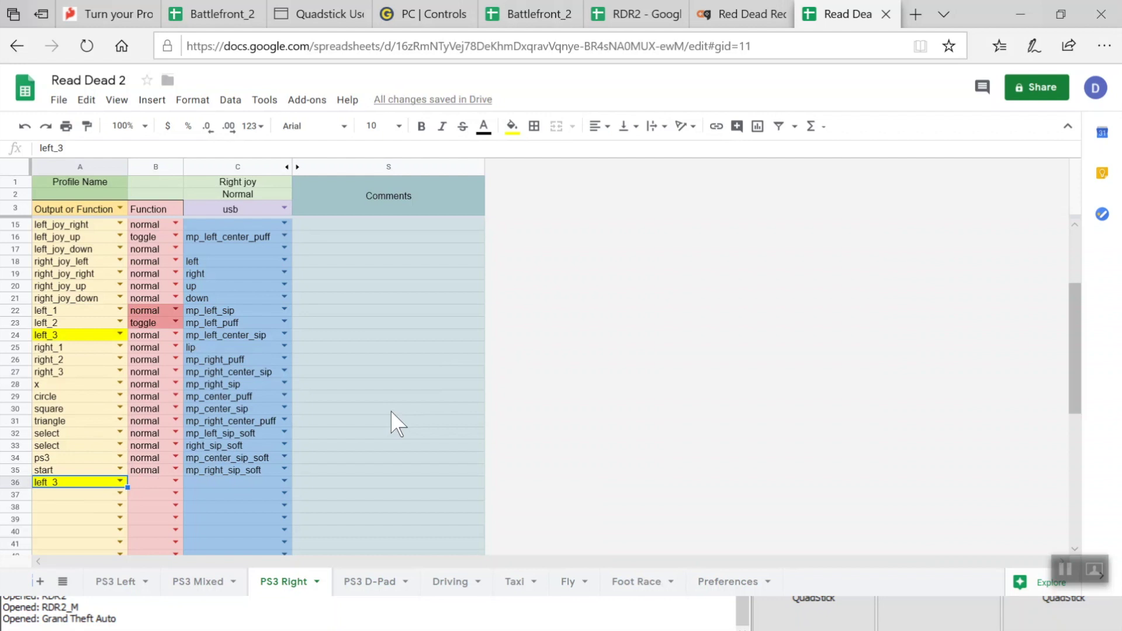
Set the function of the added left_3 output in row 36 to normal.
left_click(66, 372)
left_click(82, 484)
left_click(101, 372)
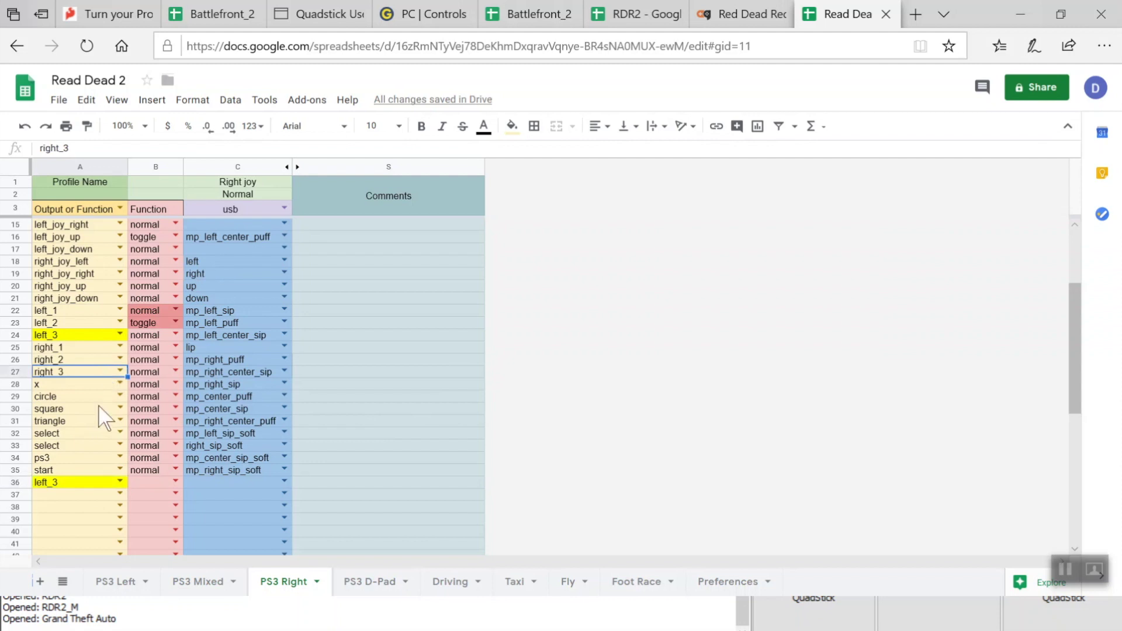
left_click(104, 482)
left_click(140, 483)
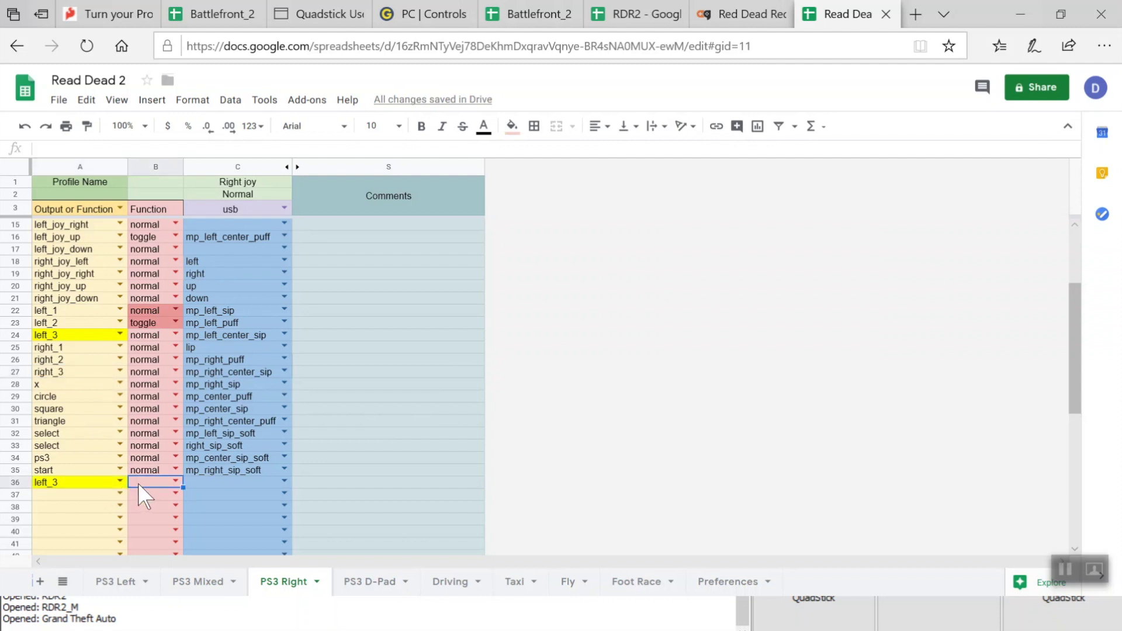
type("nor")
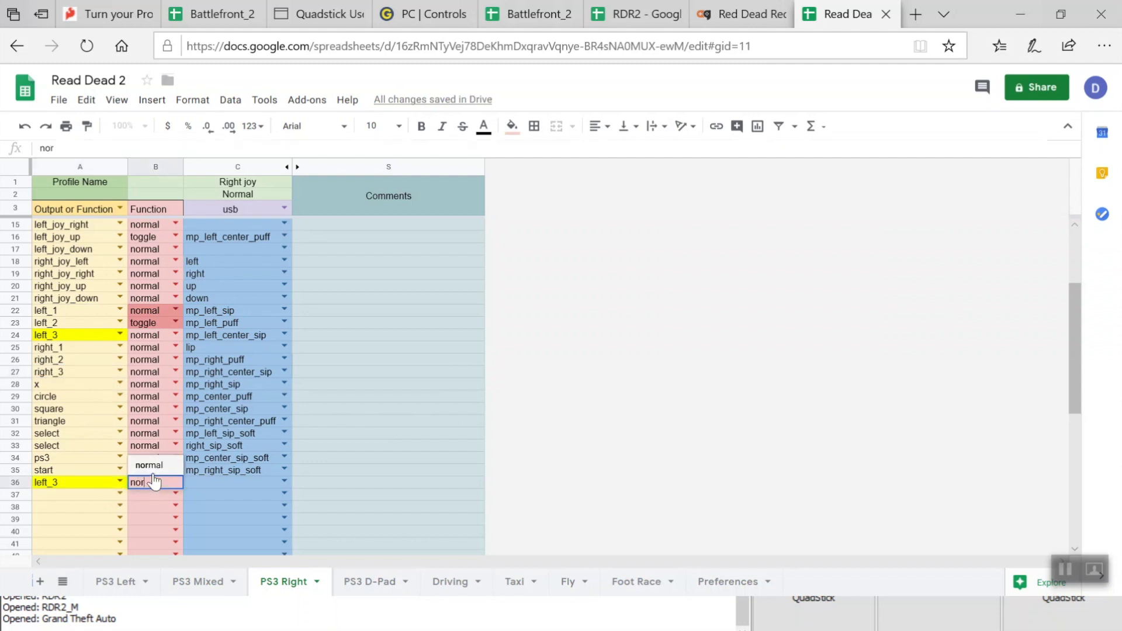
left_click(149, 464)
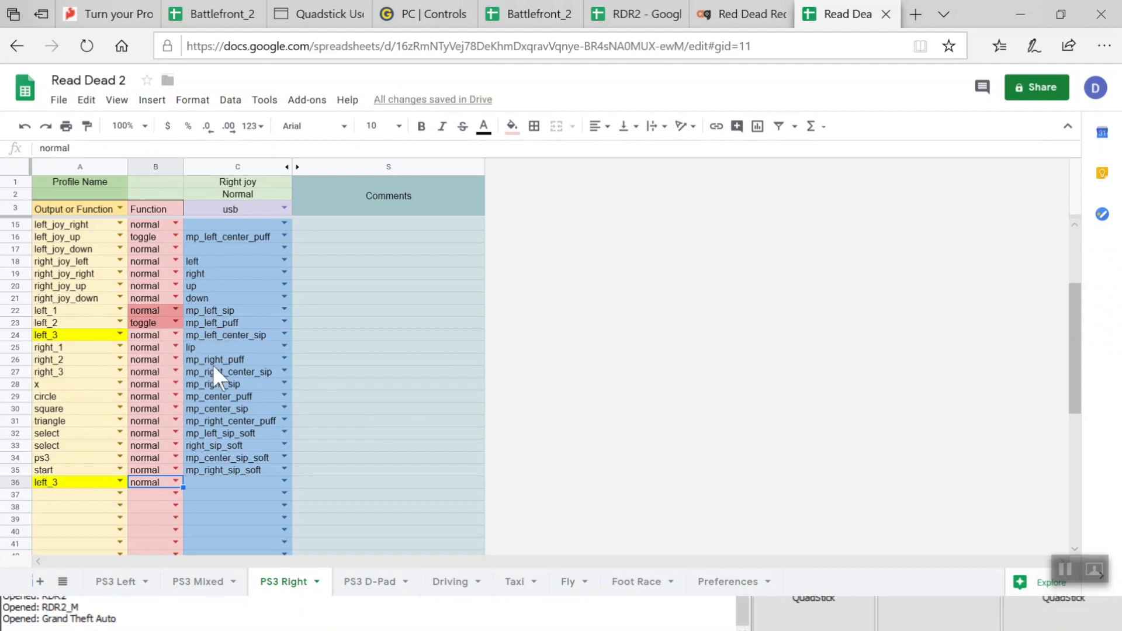
Assign mp_right_center_sip as the usb input of the left_3 output in row 36.
left_click(216, 481)
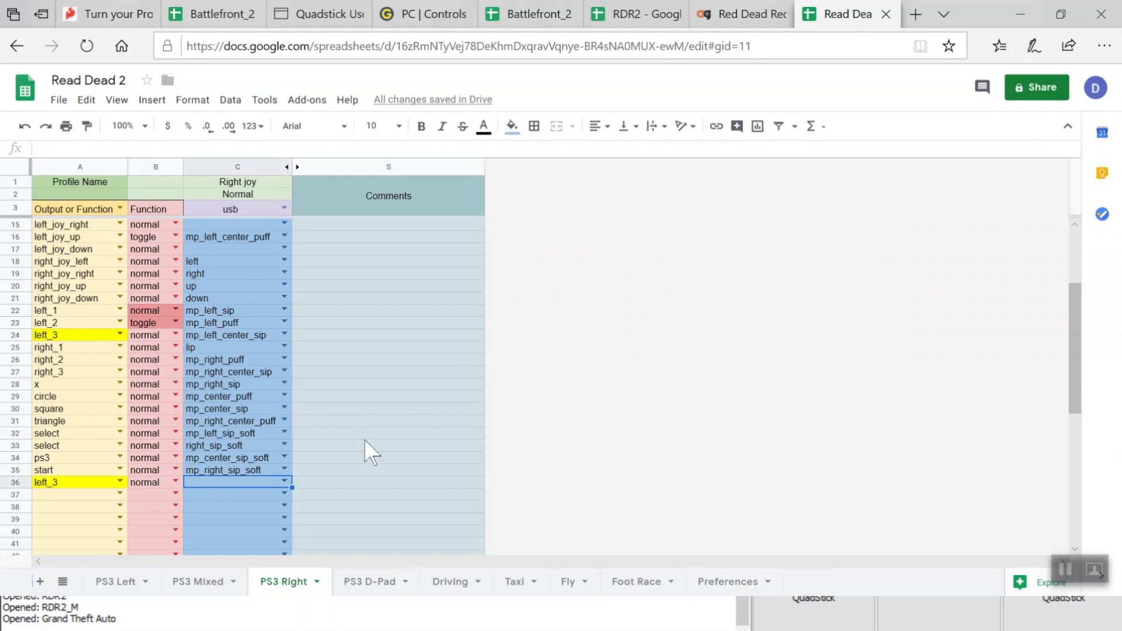
type("mp_")
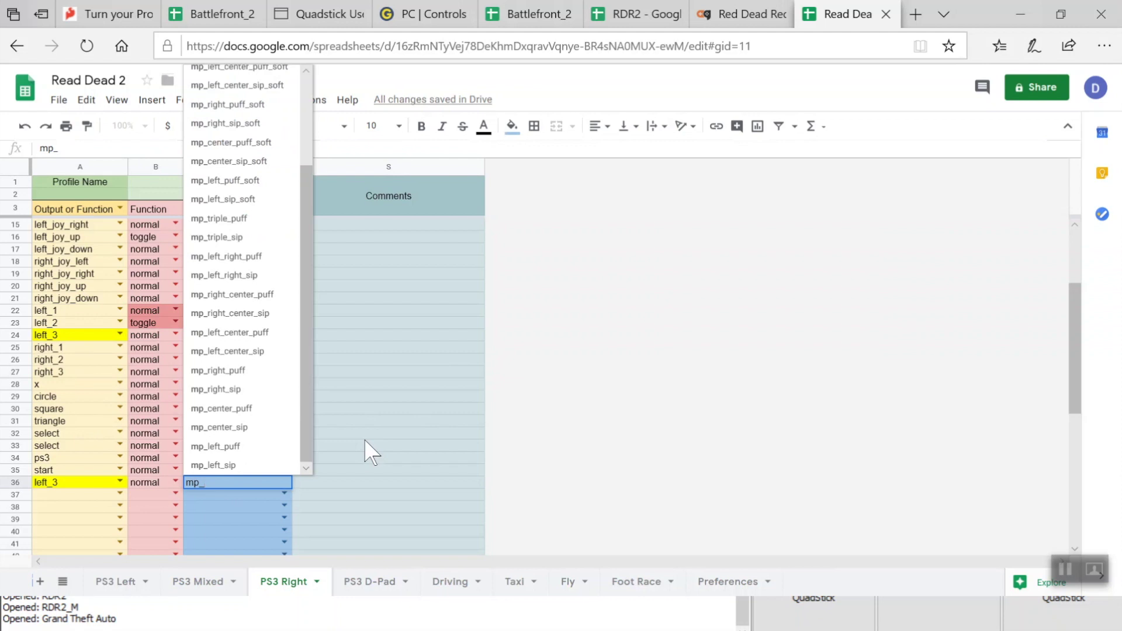
type("lef")
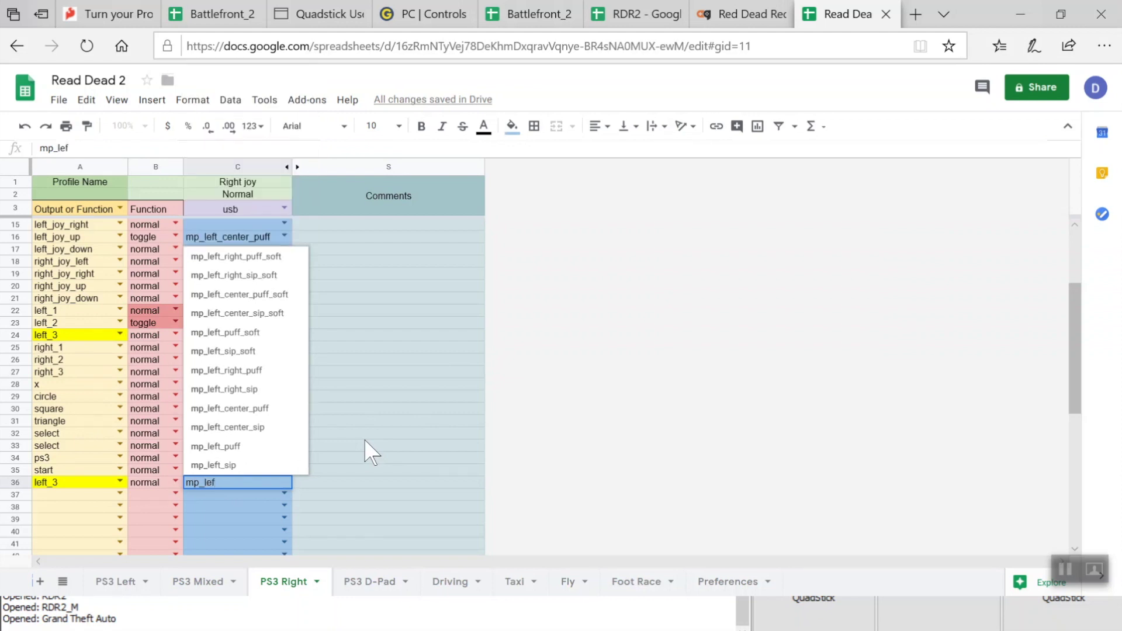
key("BackSpace")
key("BackSpace")
key("BackSpace")
type("right")
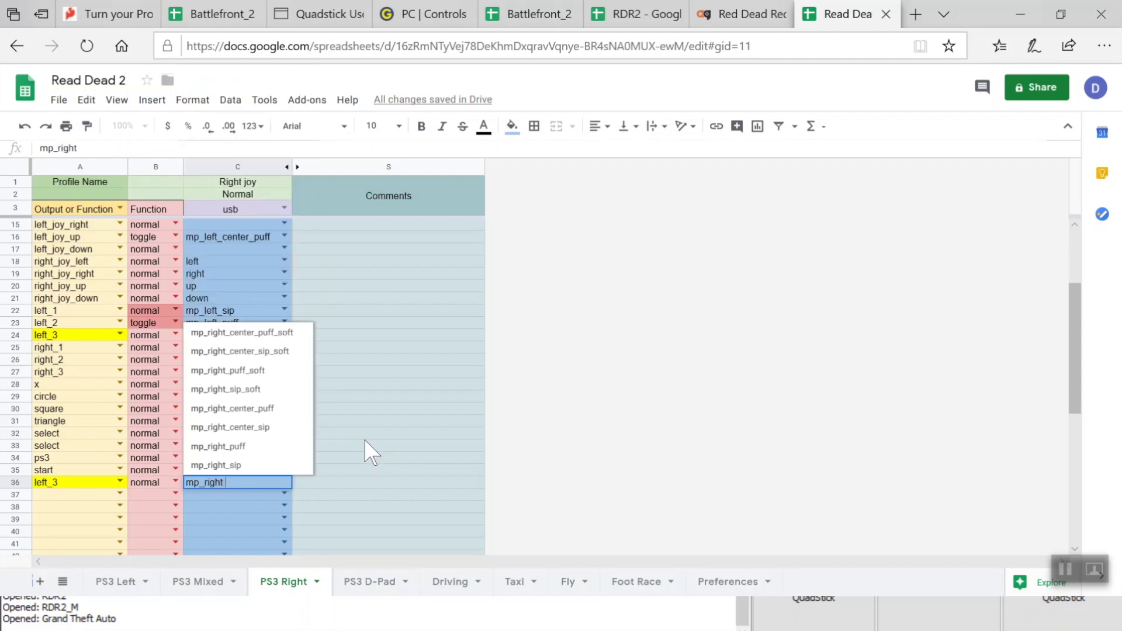
type("_center")
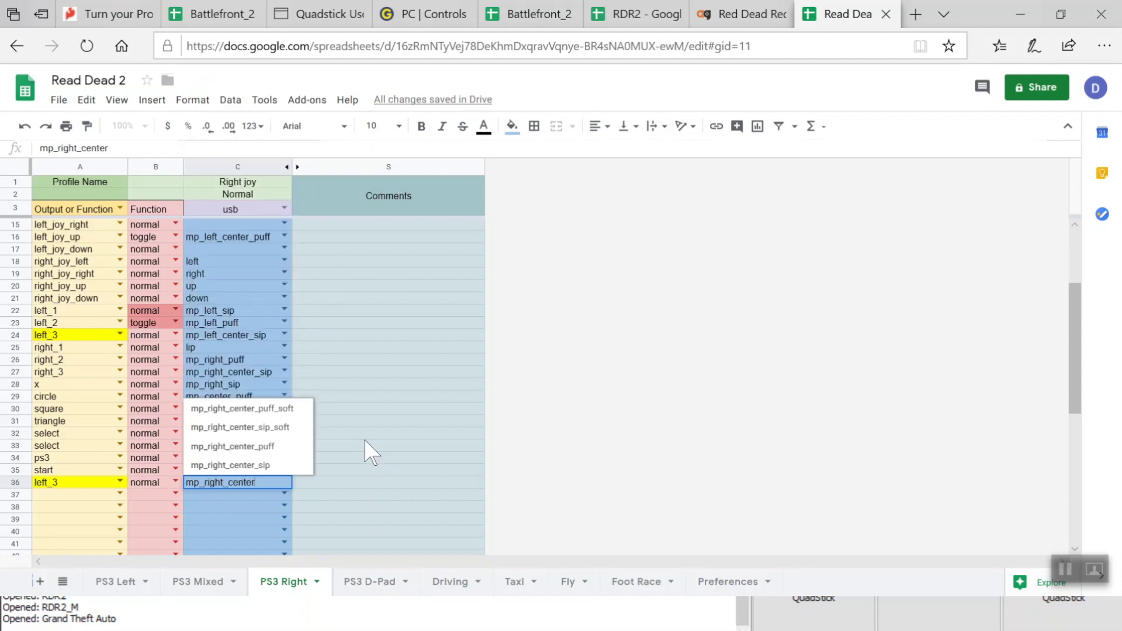
left_click(301, 465)
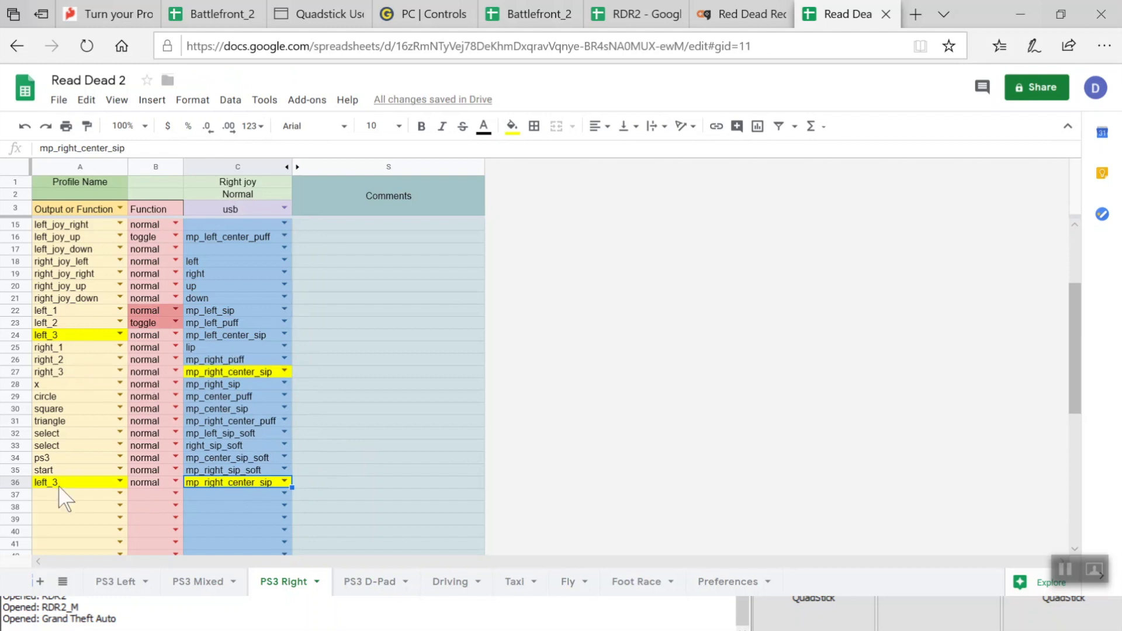
Review the usb input assignments of the x, circle, square and triangle outputs on the PS3 Right sheet.
left_click(58, 385)
left_click(201, 385)
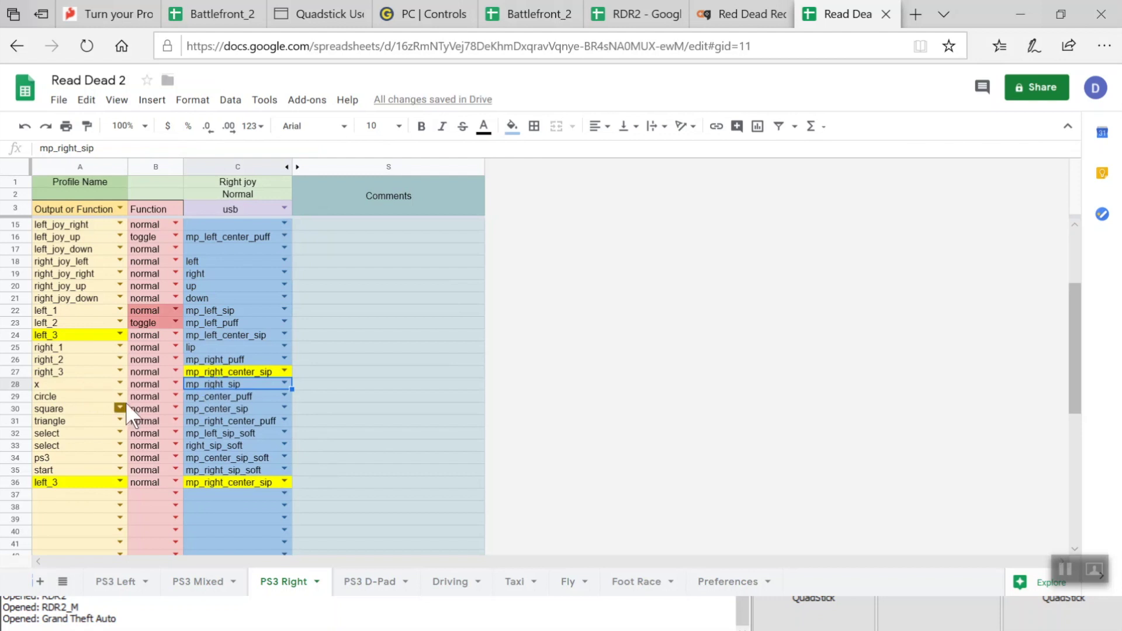
left_click(85, 398)
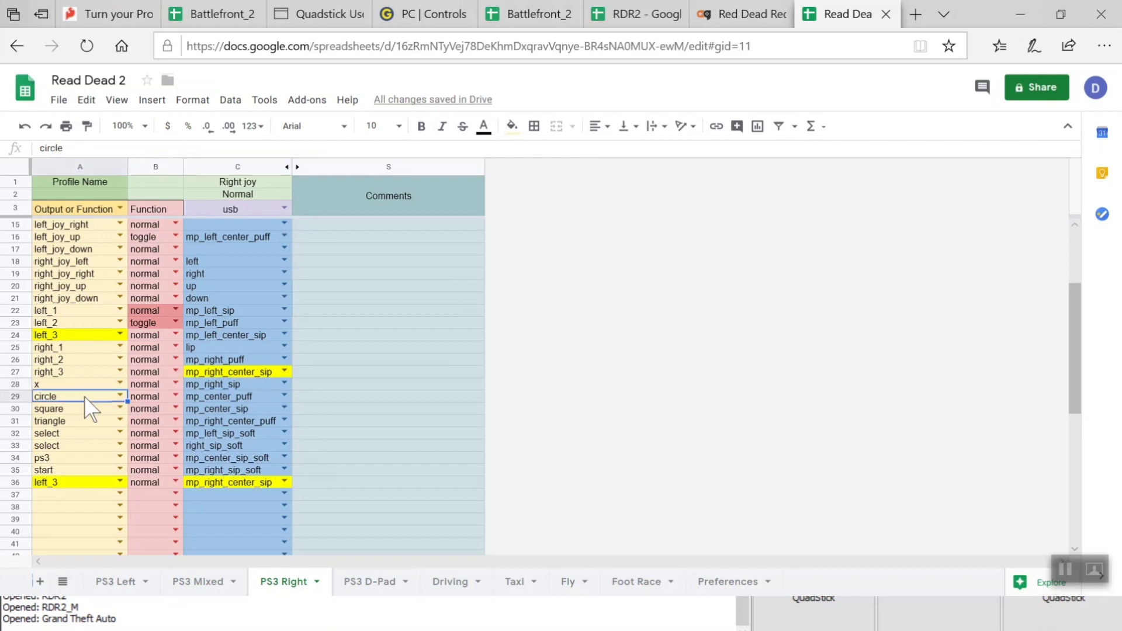
left_click(153, 399)
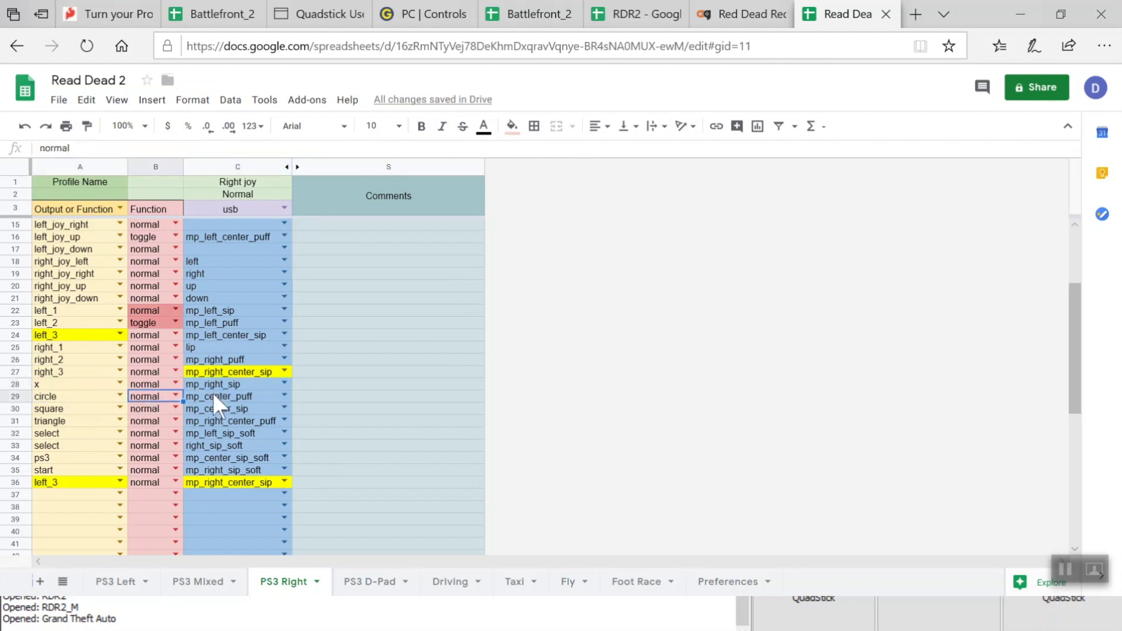
left_click(214, 396)
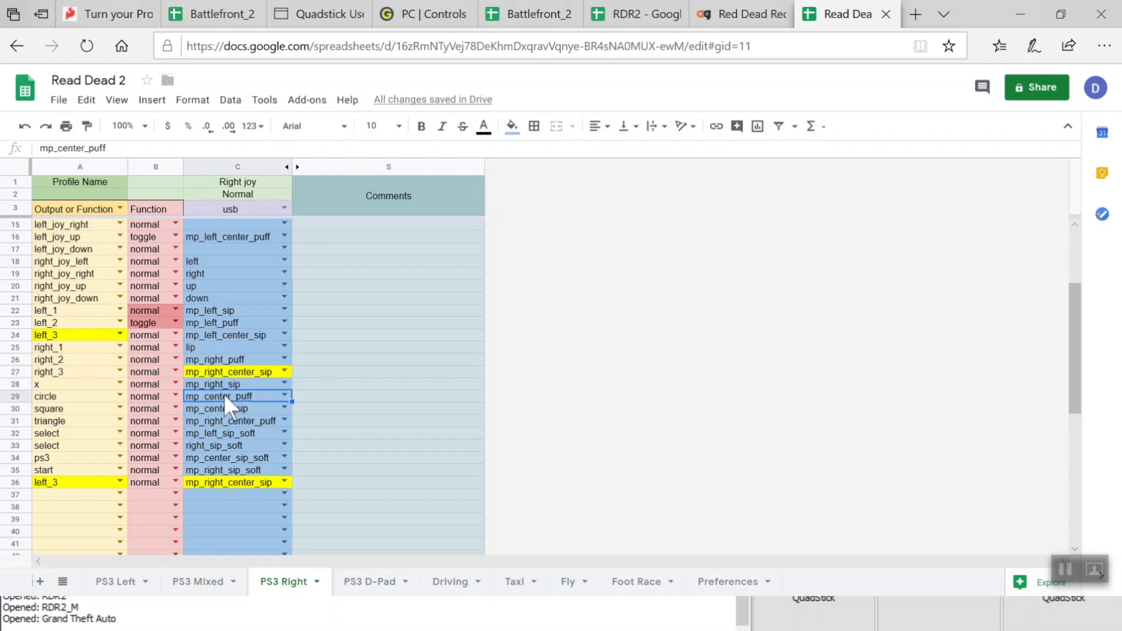
left_click(79, 397)
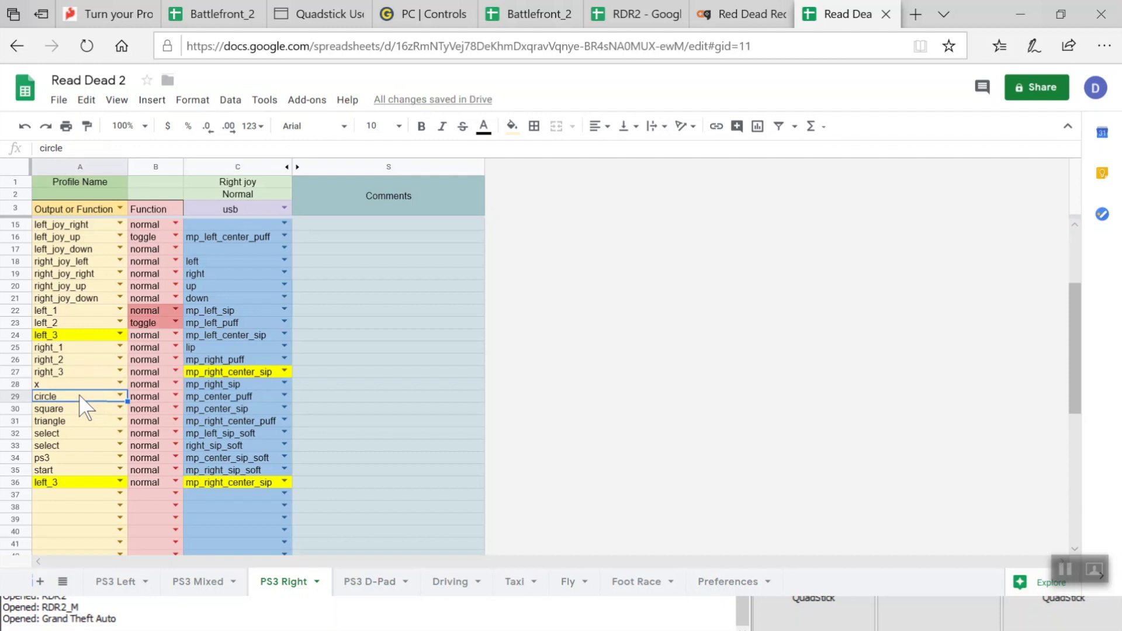
left_click(92, 410)
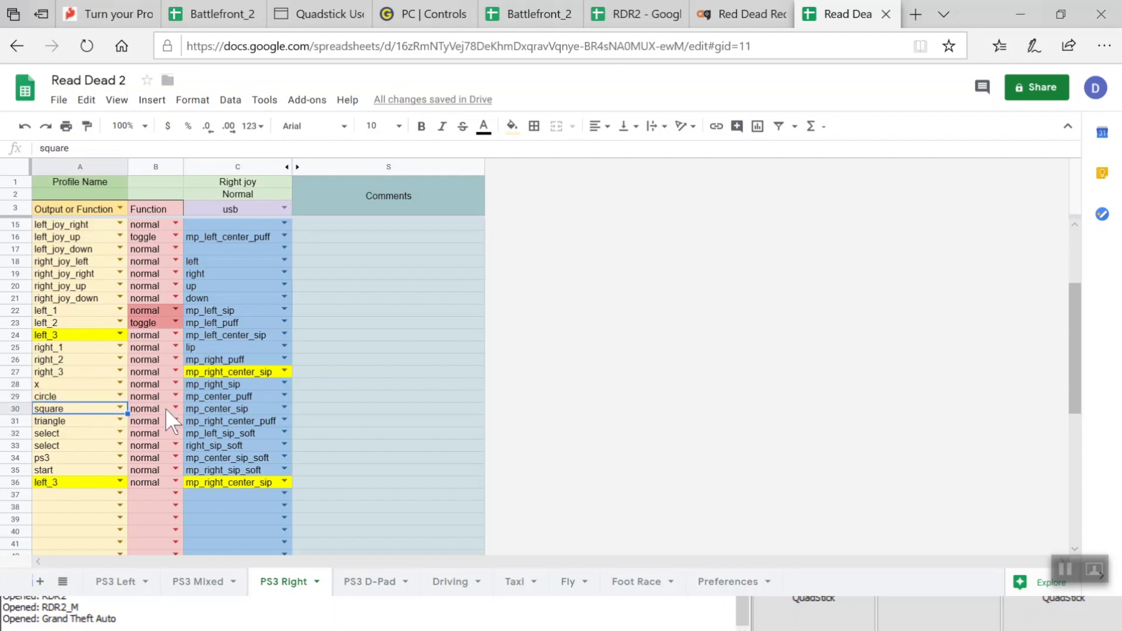
left_click(215, 408)
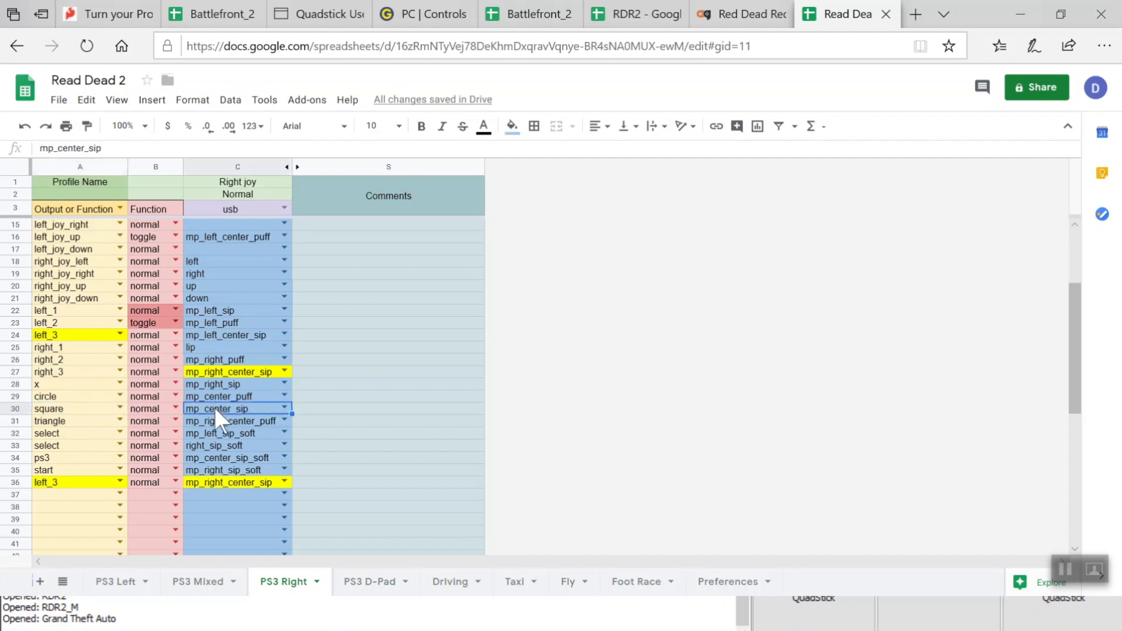
left_click(81, 423)
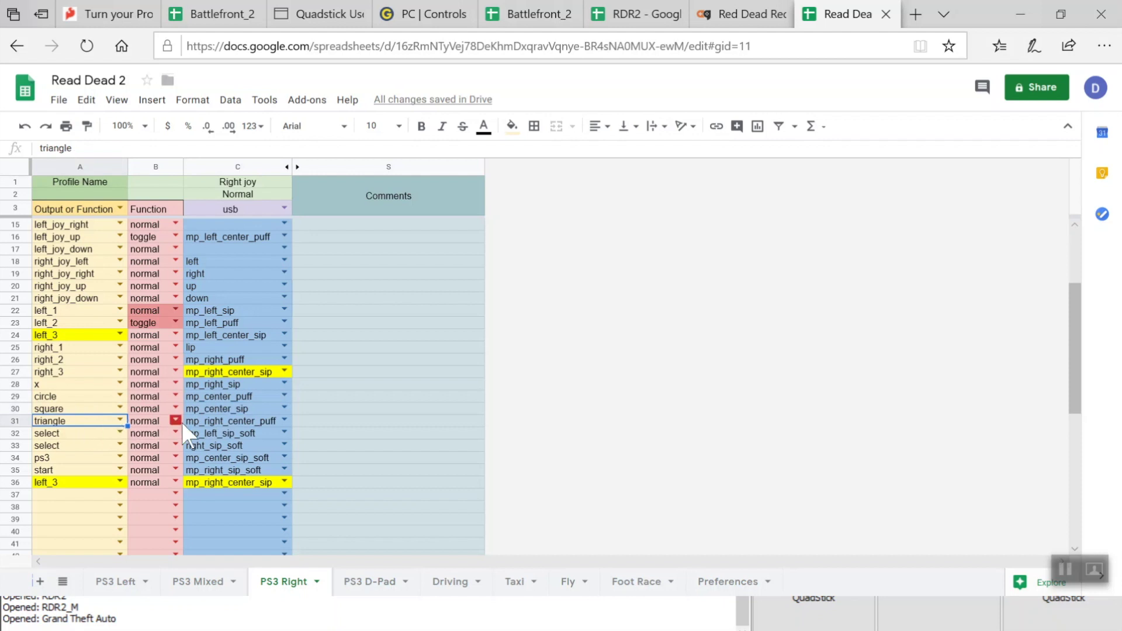
left_click(211, 420)
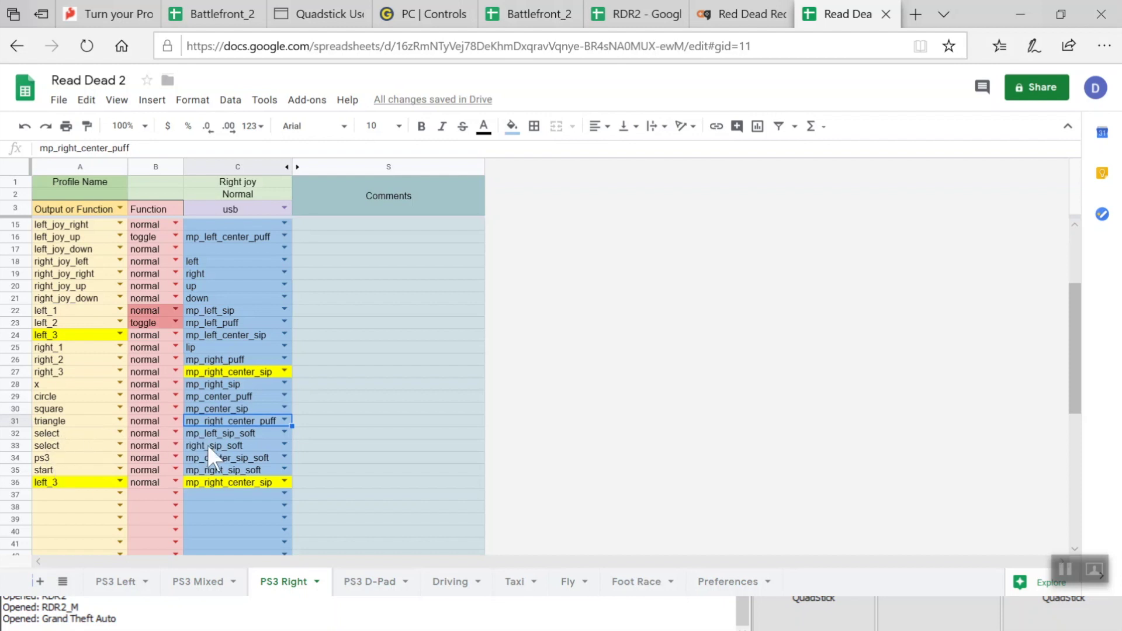
Add a second left_2 output in the empty row 37 and set its function to force_off.
left_click(73, 496)
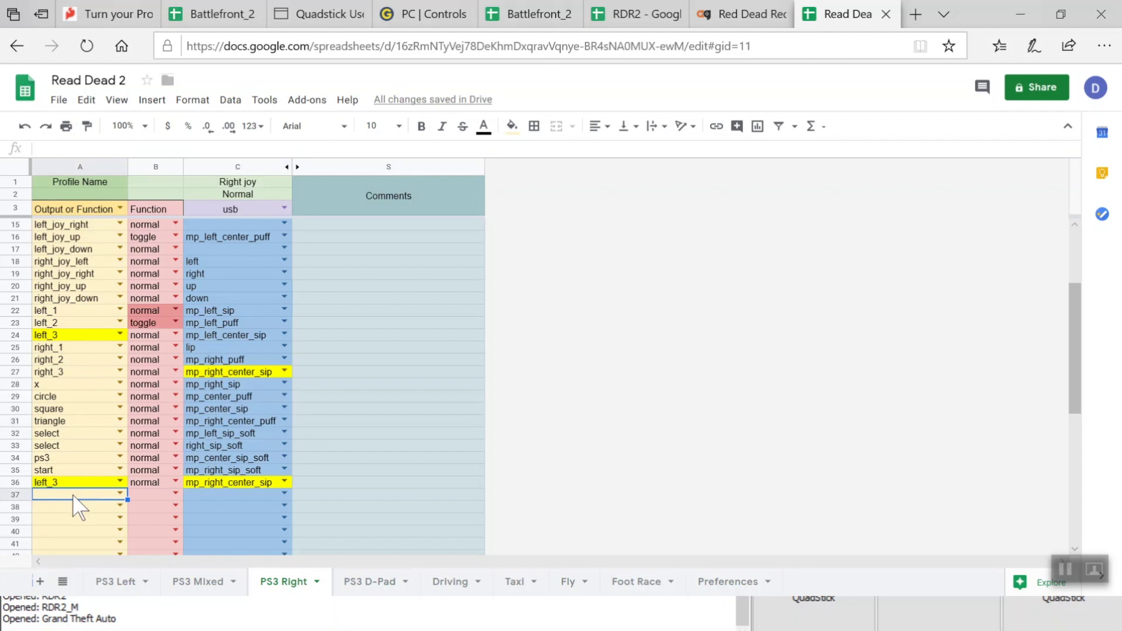
type("lef")
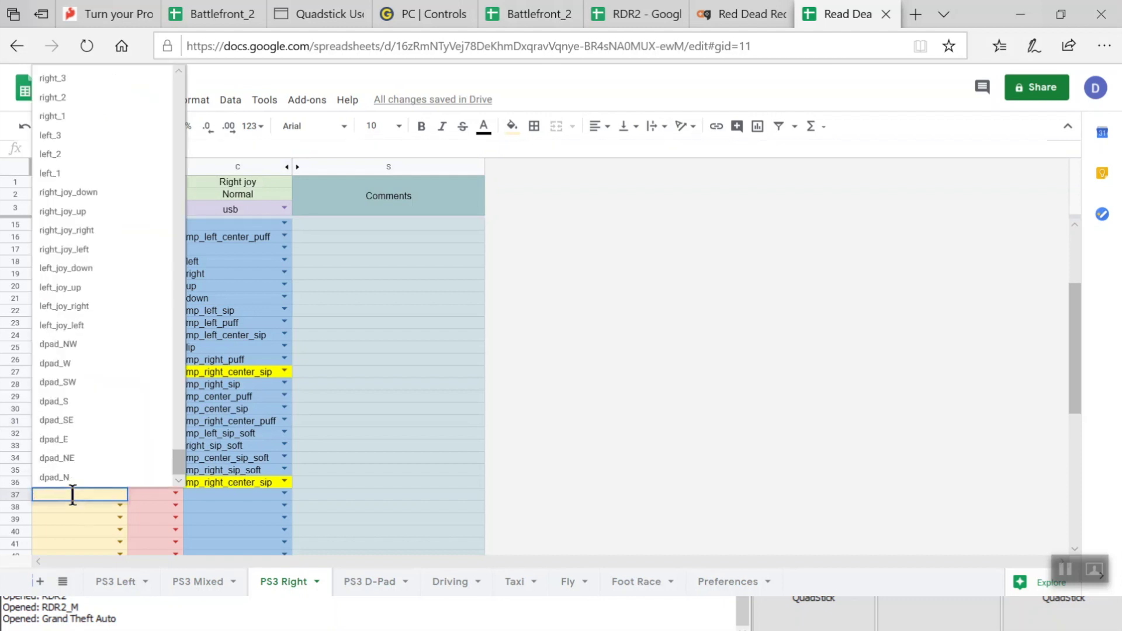
type("t")
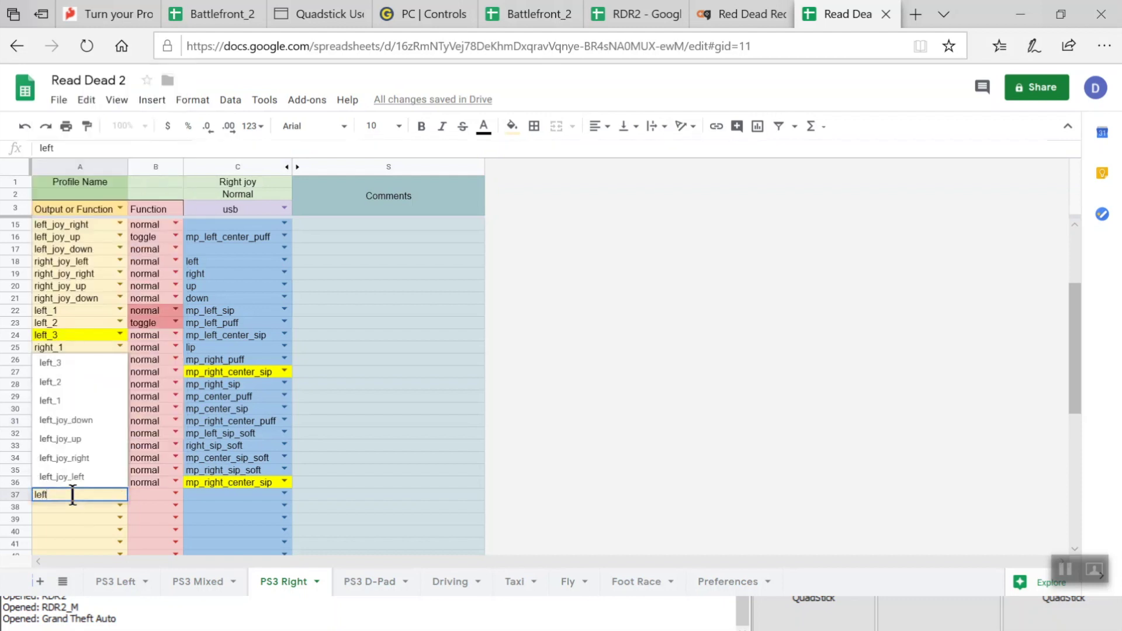
left_click(94, 384)
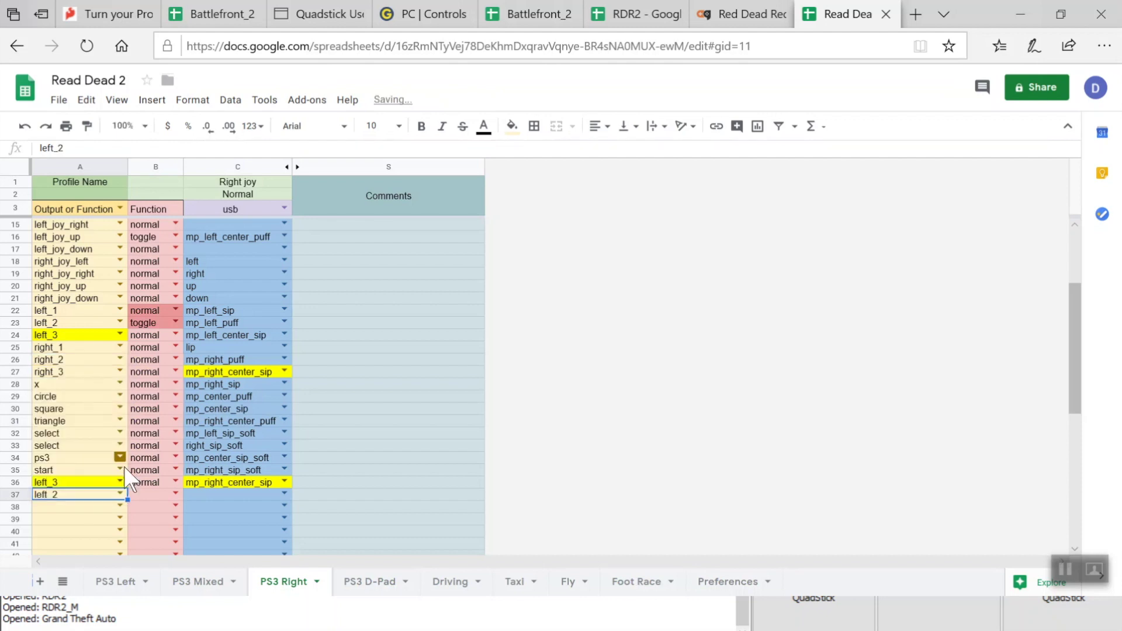
left_click(142, 496)
type("forc")
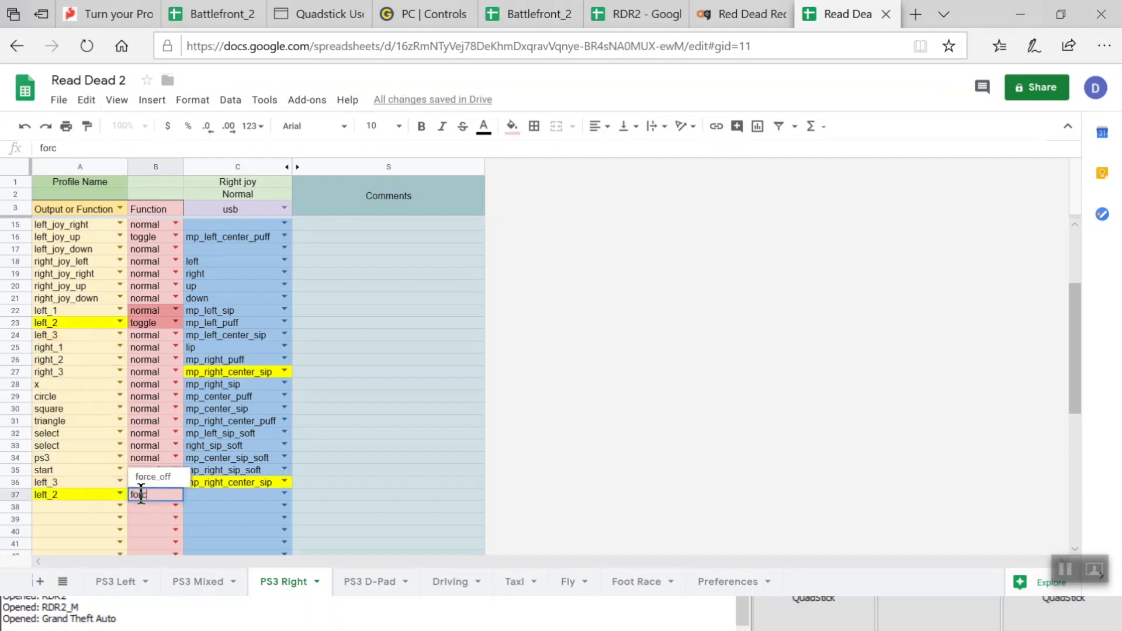
left_click(153, 477)
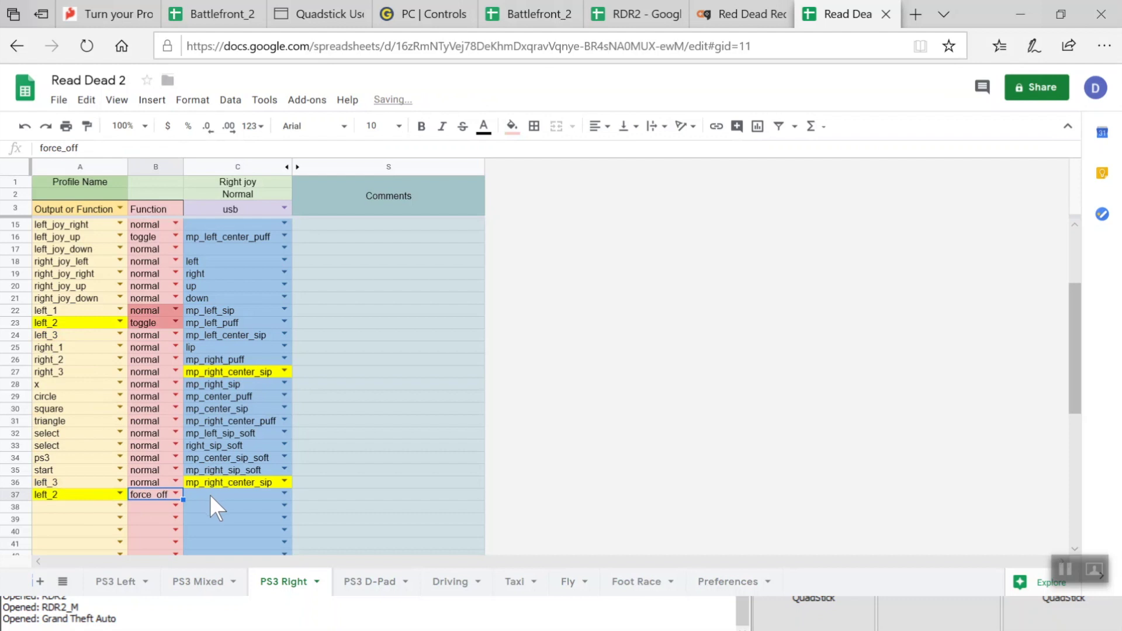
Assign mp_right_sip as the usb input of the added left_2 output in row 37.
left_click(210, 494)
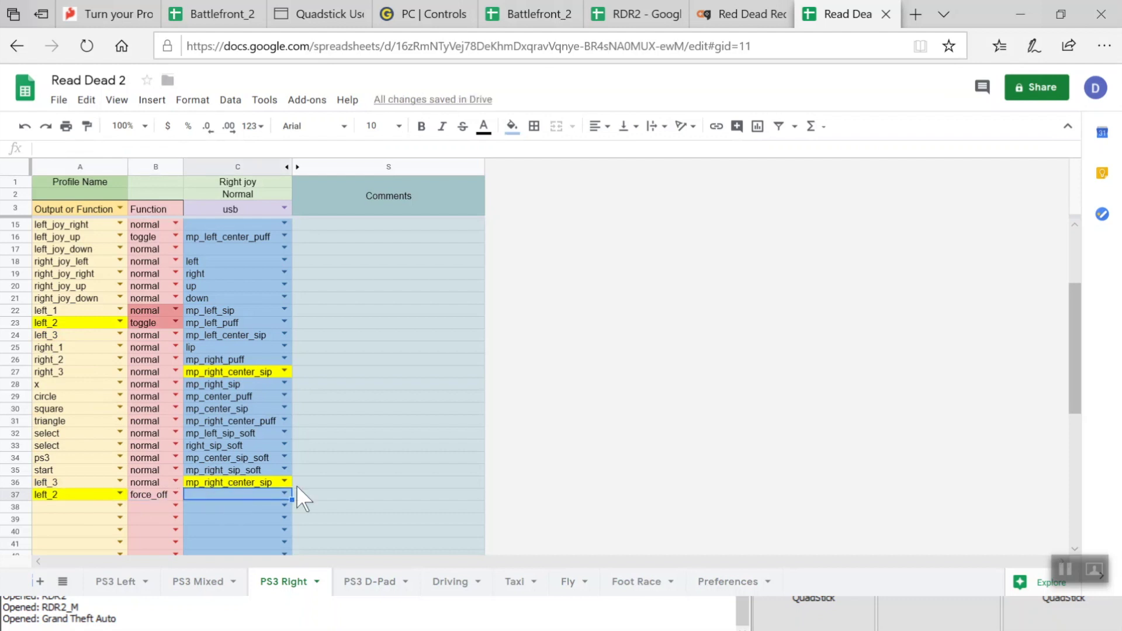
type("mp_")
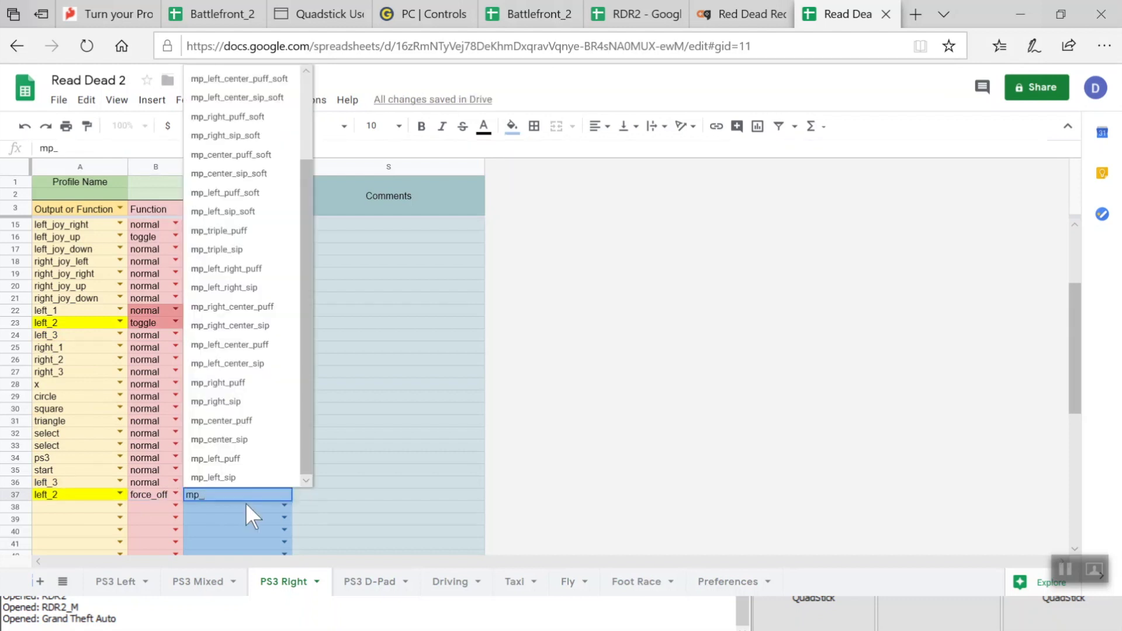
type("right")
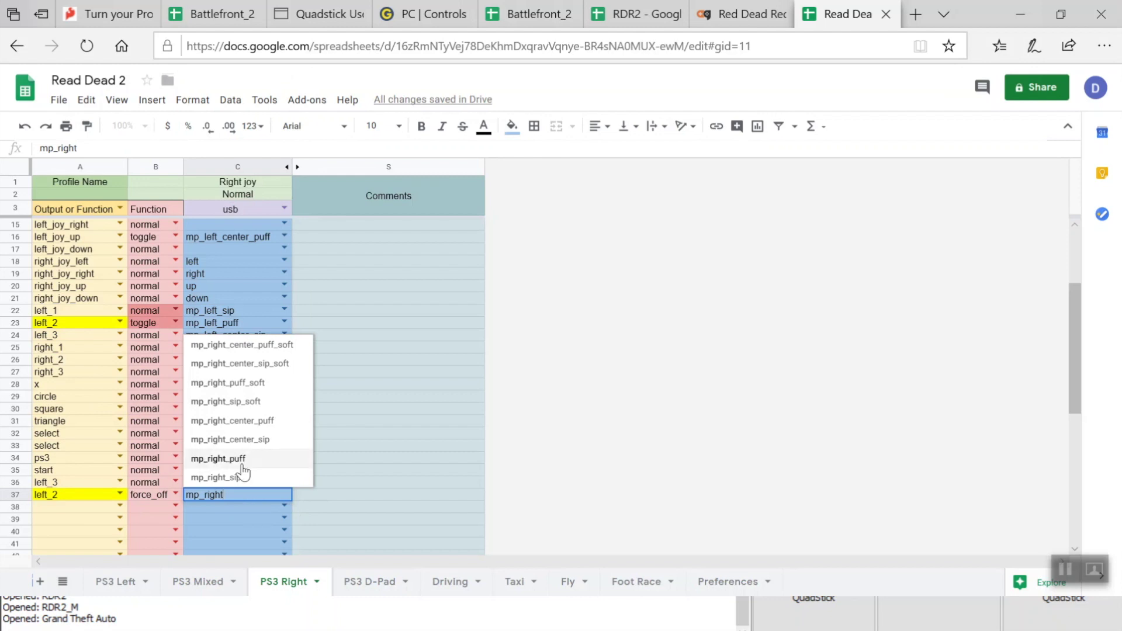
left_click(243, 477)
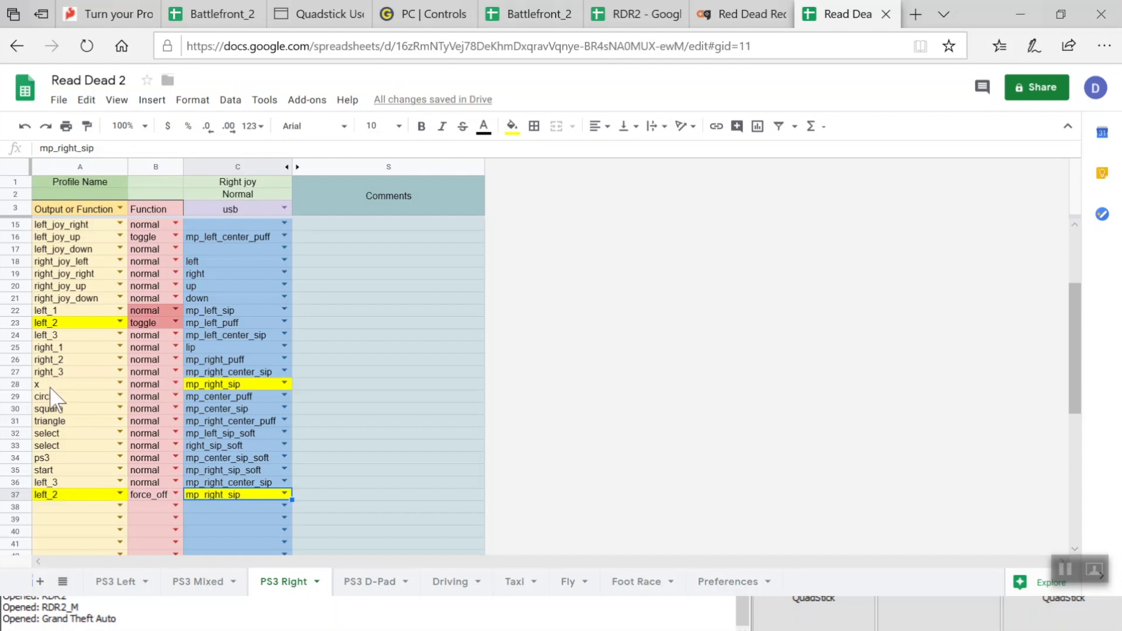
left_click(52, 495)
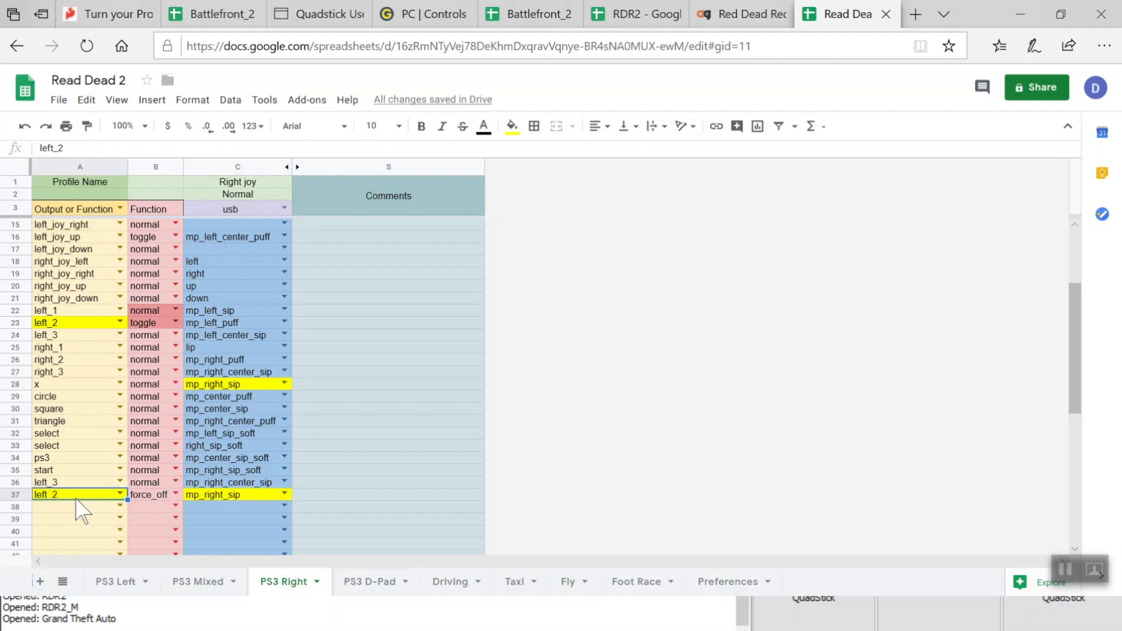
left_click(149, 495)
left_click(207, 495)
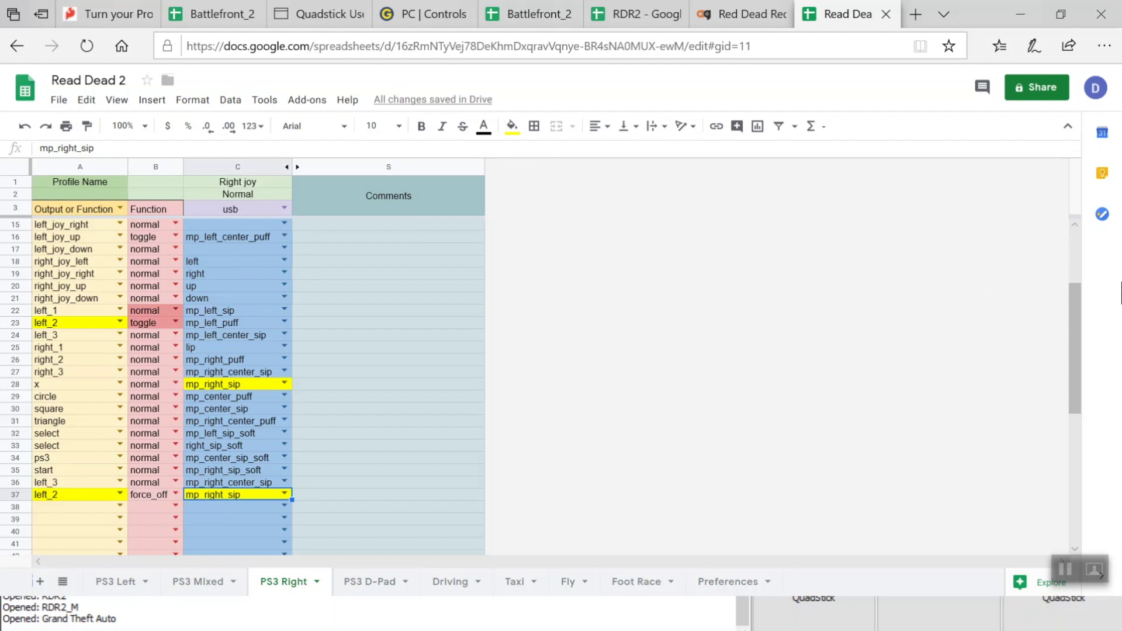
Replace the dpad_S output in row 10 of the PS3 Right sheet with left_1.
left_click_drag(1077, 336, 1082, 288)
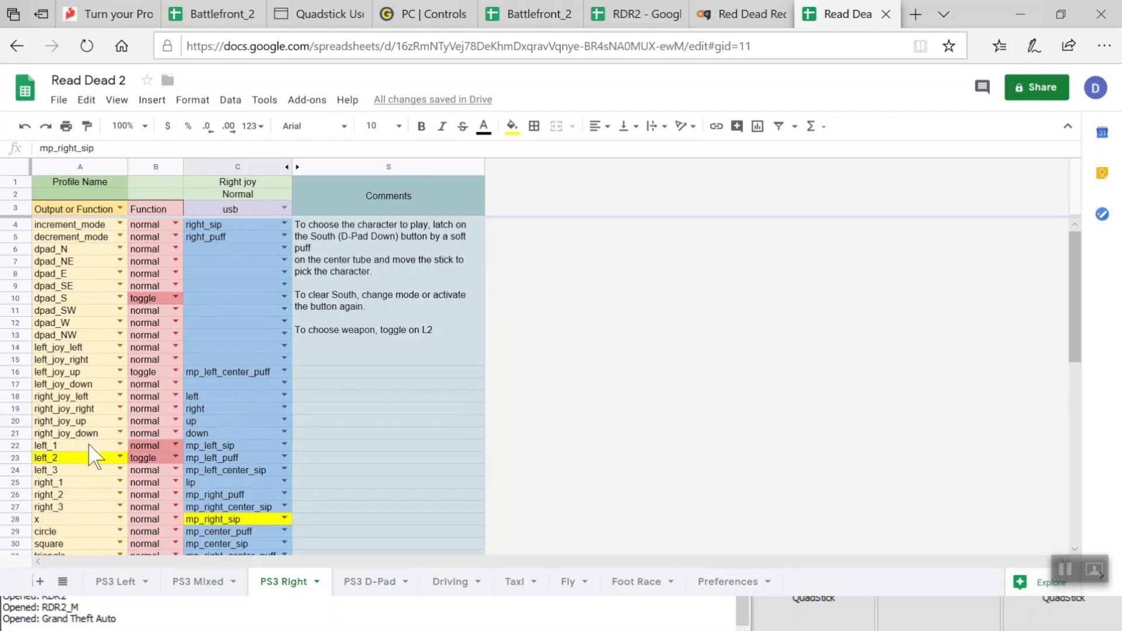
left_click(143, 443)
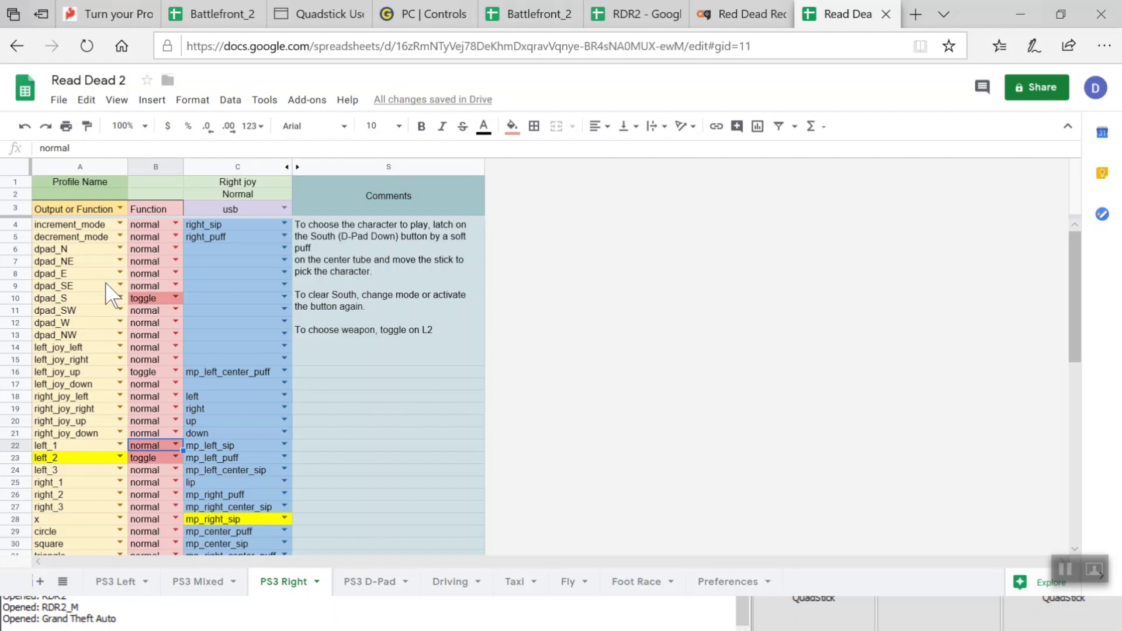
left_click(88, 300)
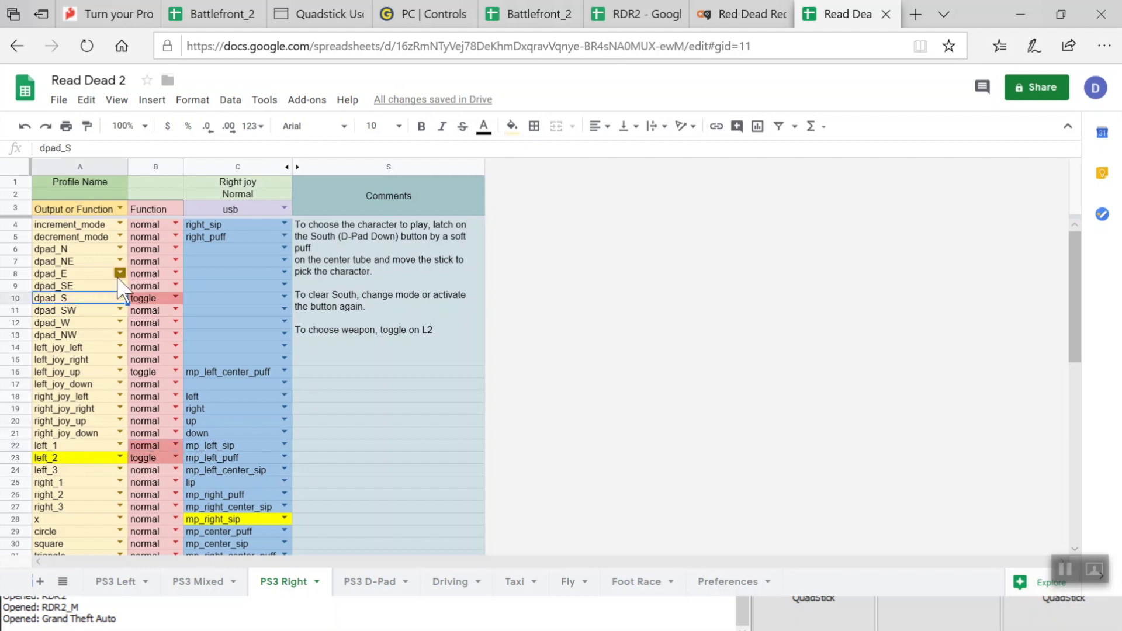
type("left")
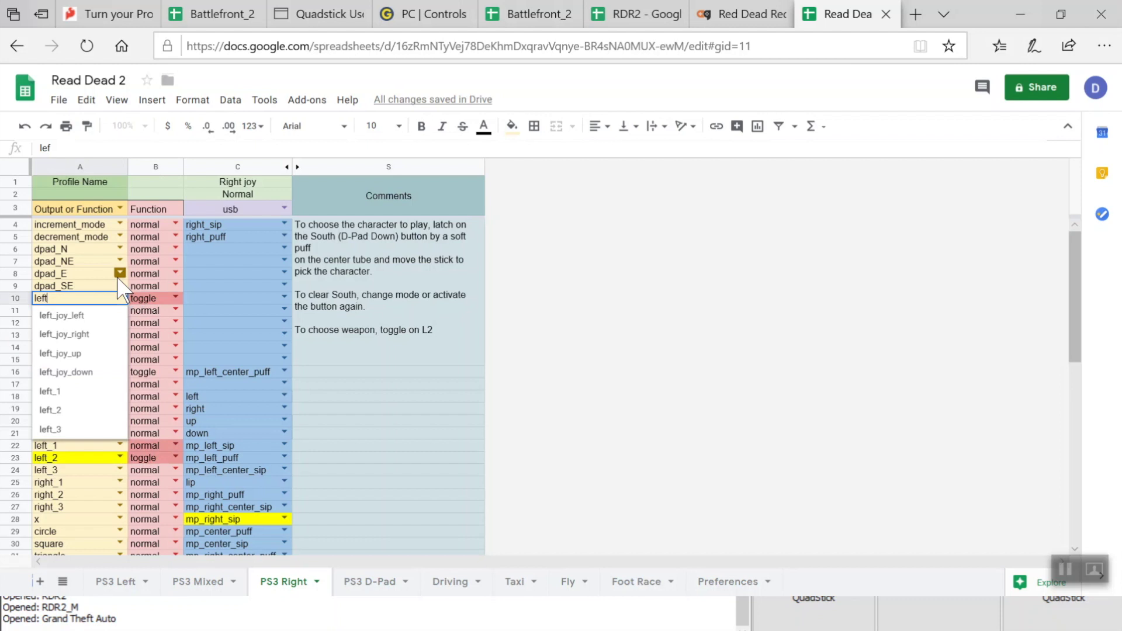
left_click(73, 393)
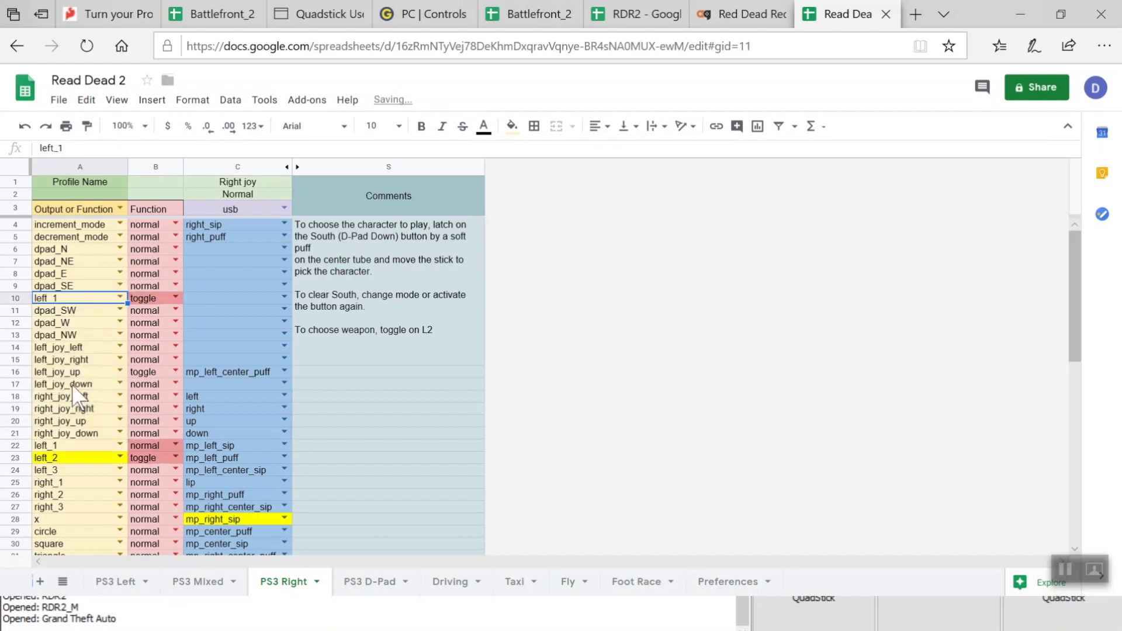
Assign mp_center_puff_soft as the usb input of the toggled left_1 output in row 10.
left_click(200, 296)
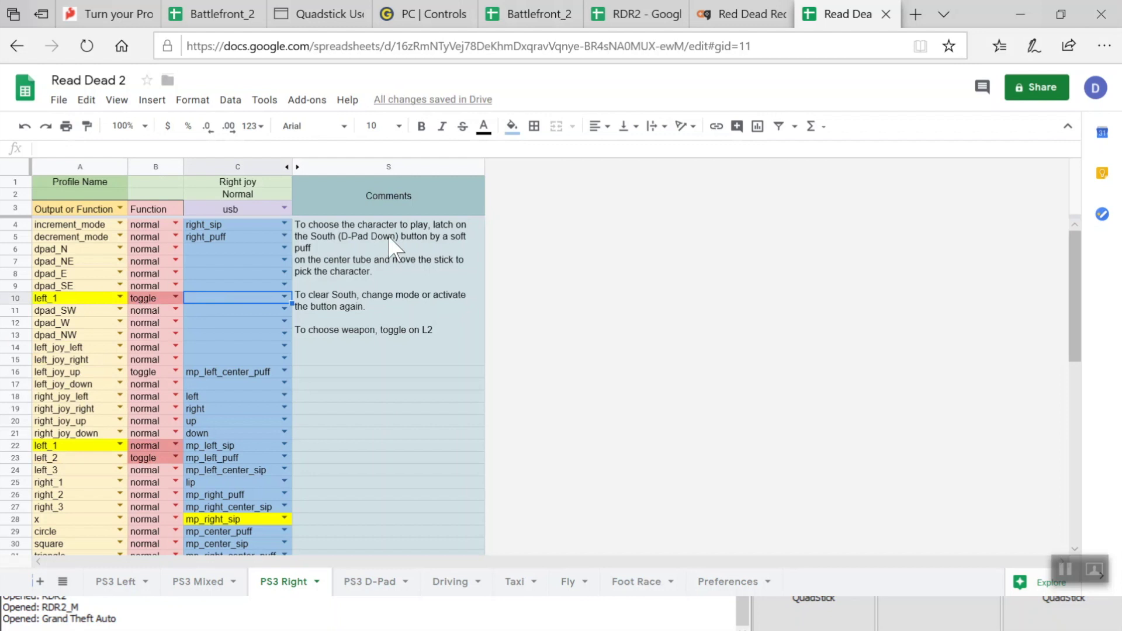
type("cen")
key("BackSpace")
key("BackSpace")
key("BackSpace")
type("mp_")
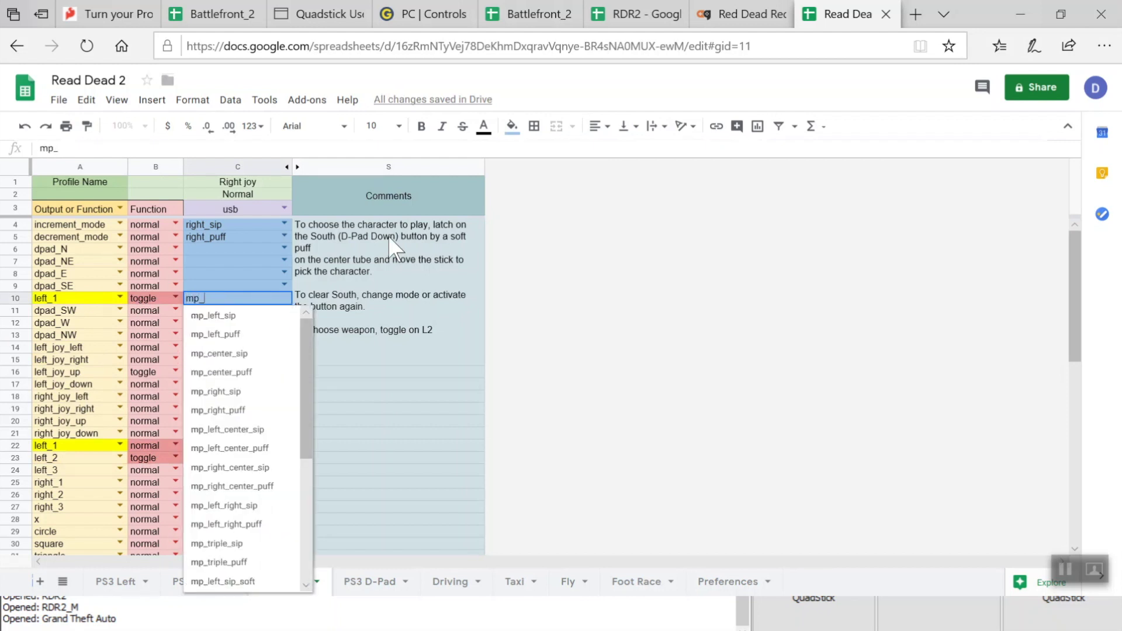
type("center")
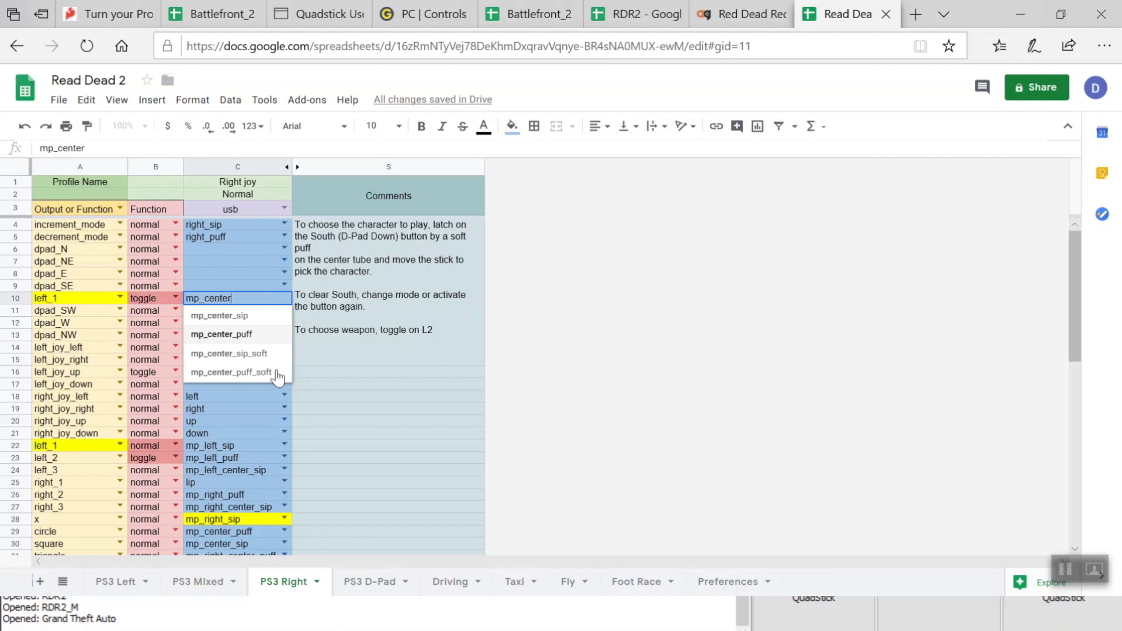
left_click(280, 374)
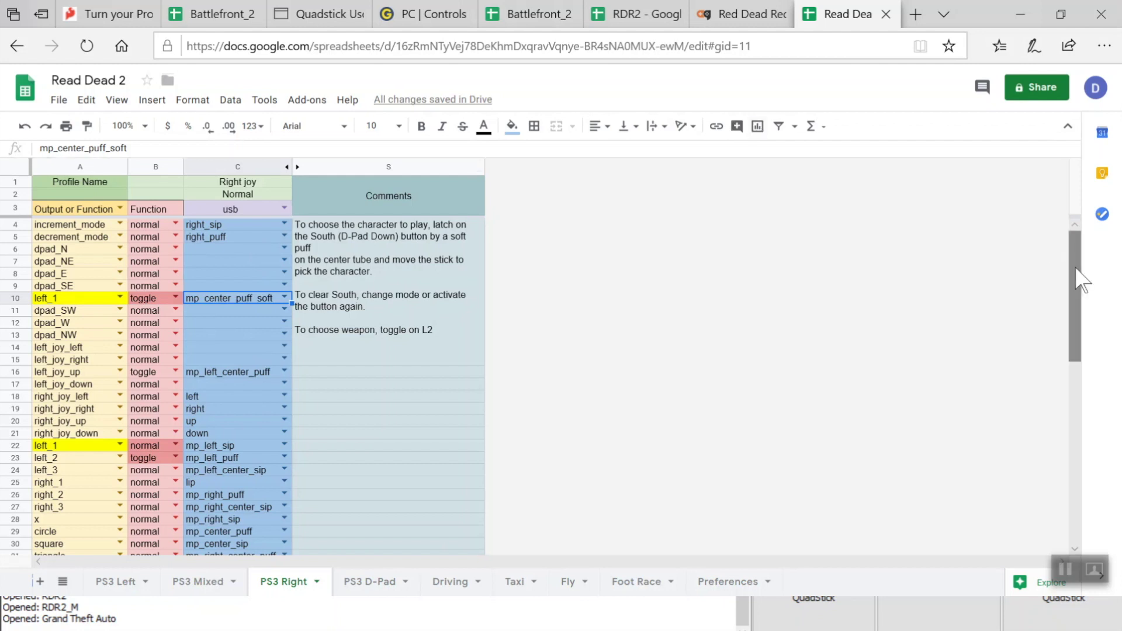
left_click_drag(1079, 284, 1067, 249)
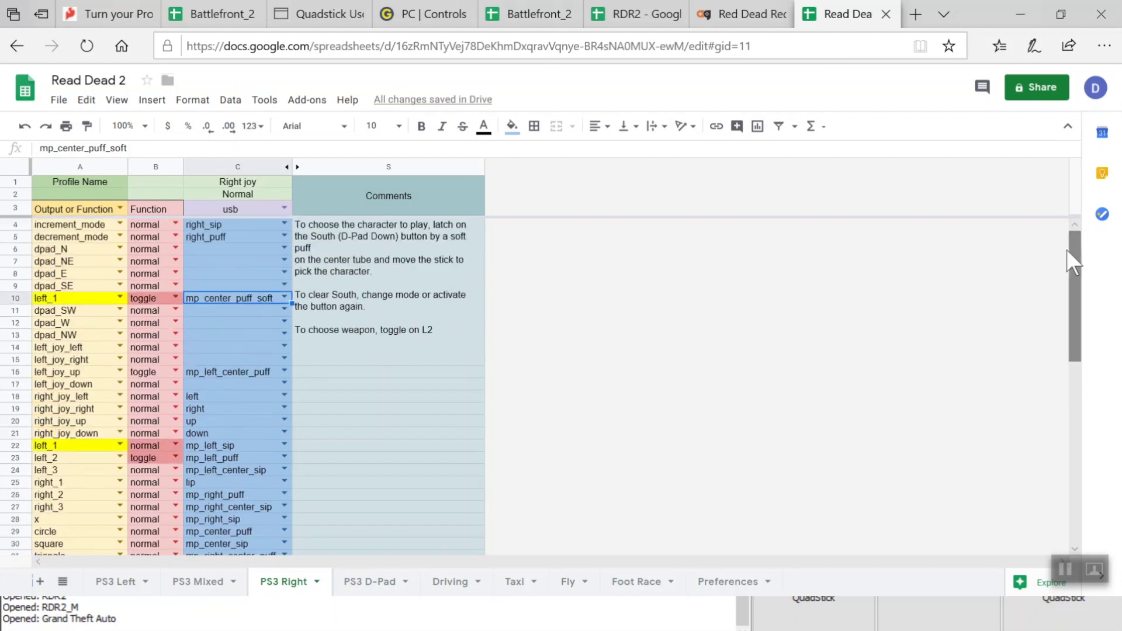